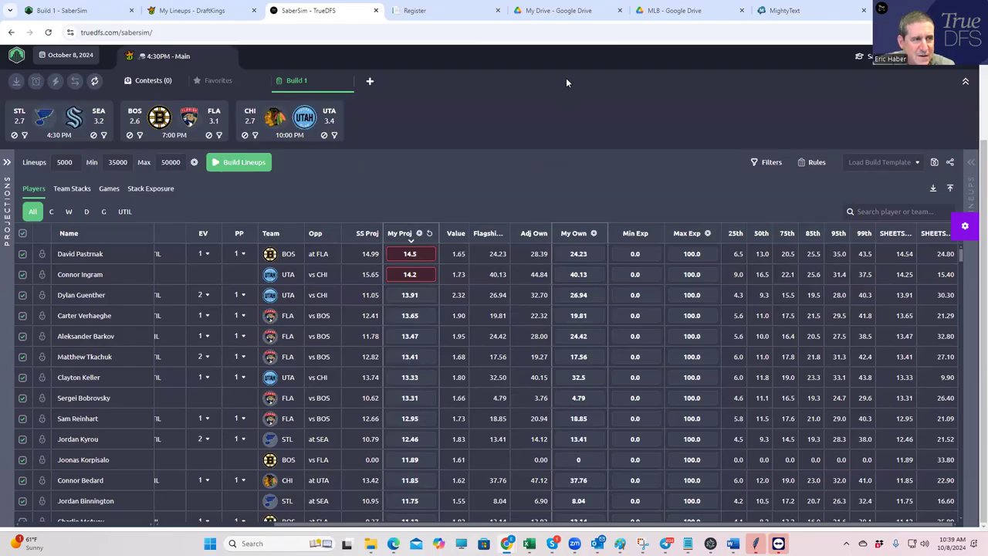
- Switch to the DraftKings site and open the Sportsbook's NHL game lines from the hockey listings
click(211, 13)
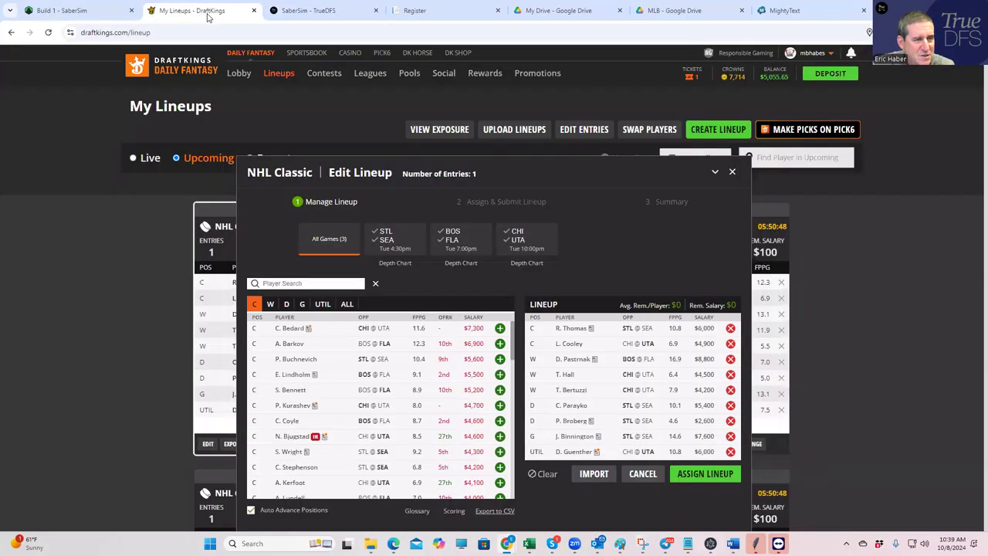
click(307, 53)
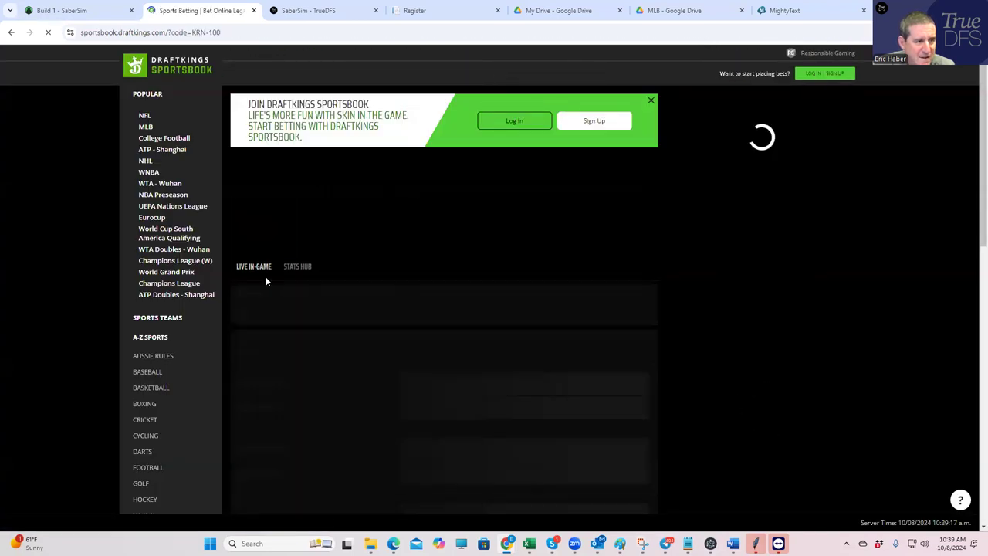
scroll(157, 442, down, 2)
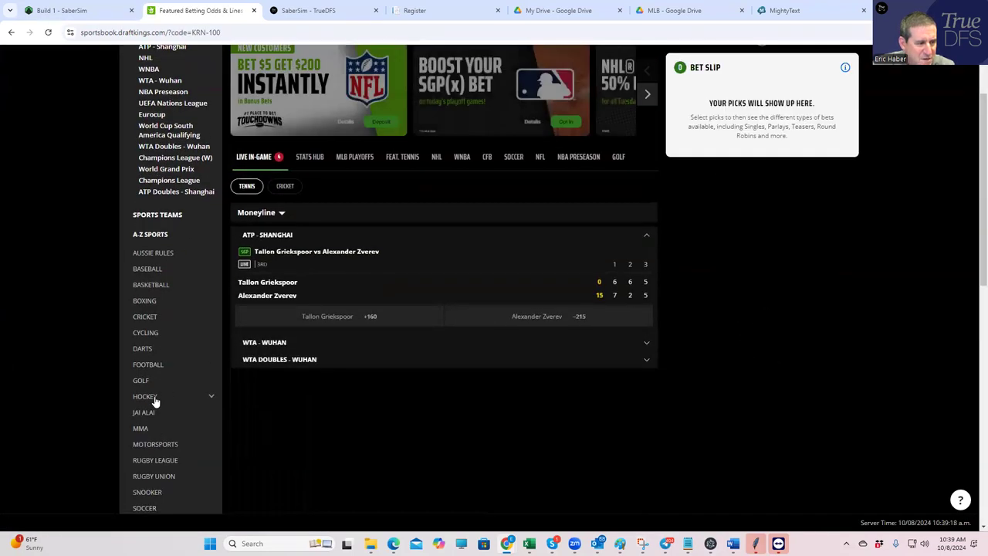
click(154, 398)
click(146, 418)
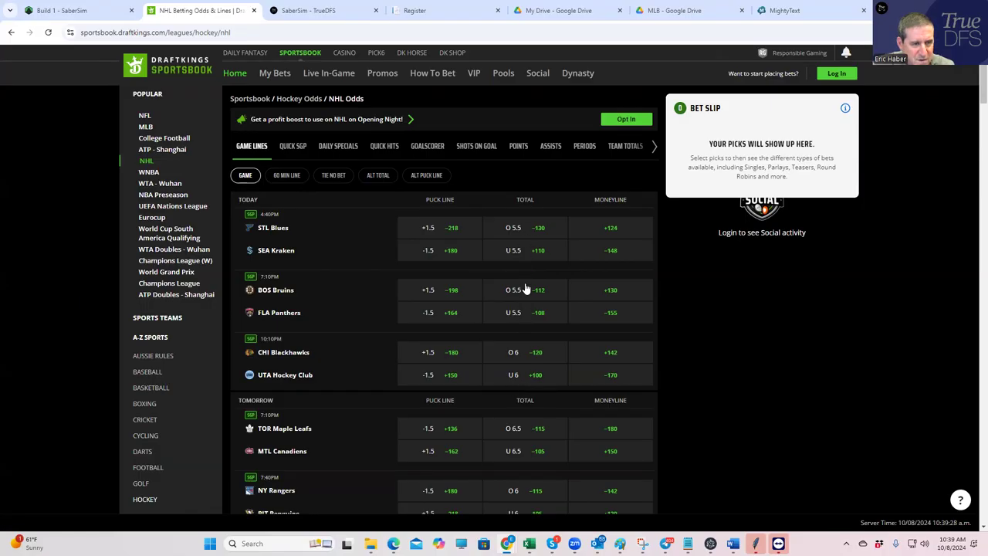
- Return to the SaberSim projections on TrueDFS and switch to the NHLDK_Proj workbook in Excel
click(93, 11)
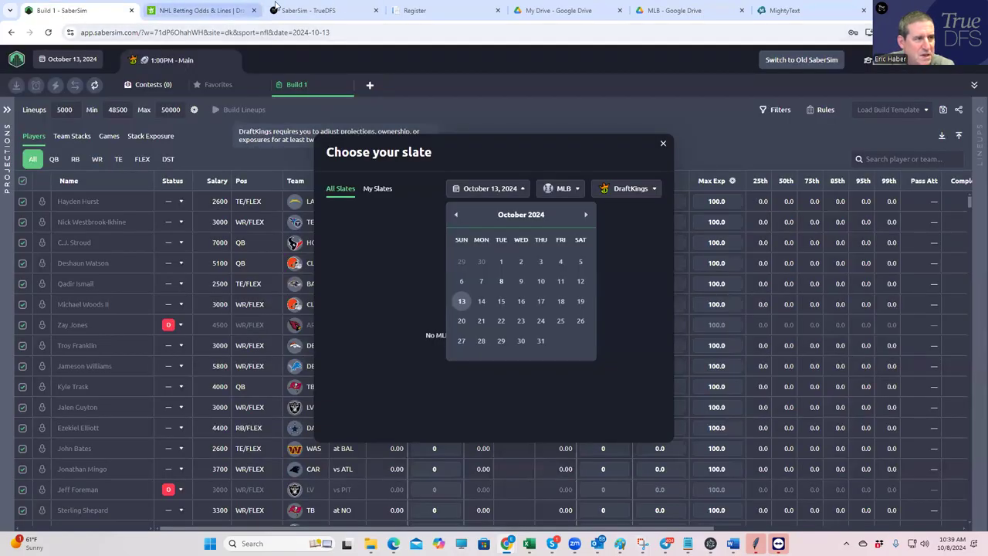
click(323, 13)
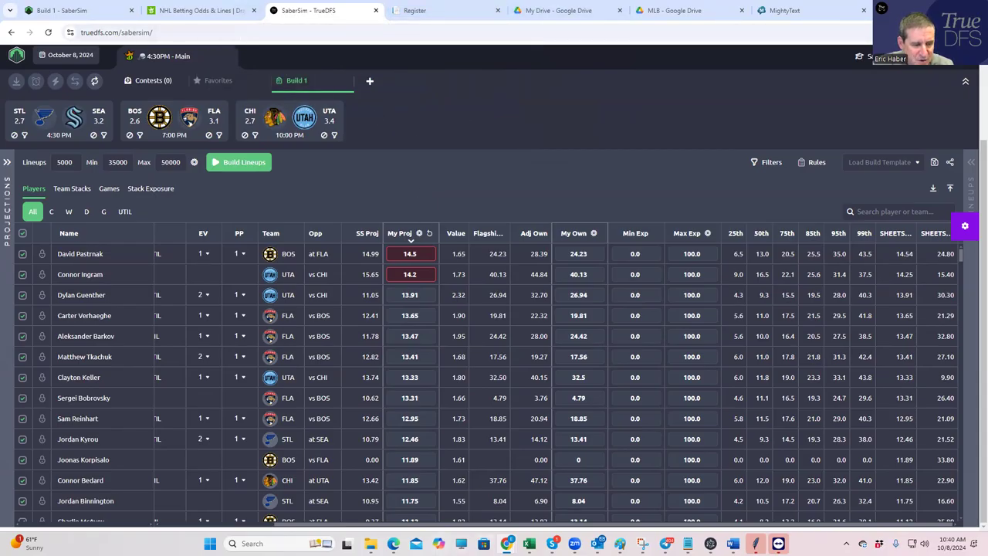
mouse_move(370, 543)
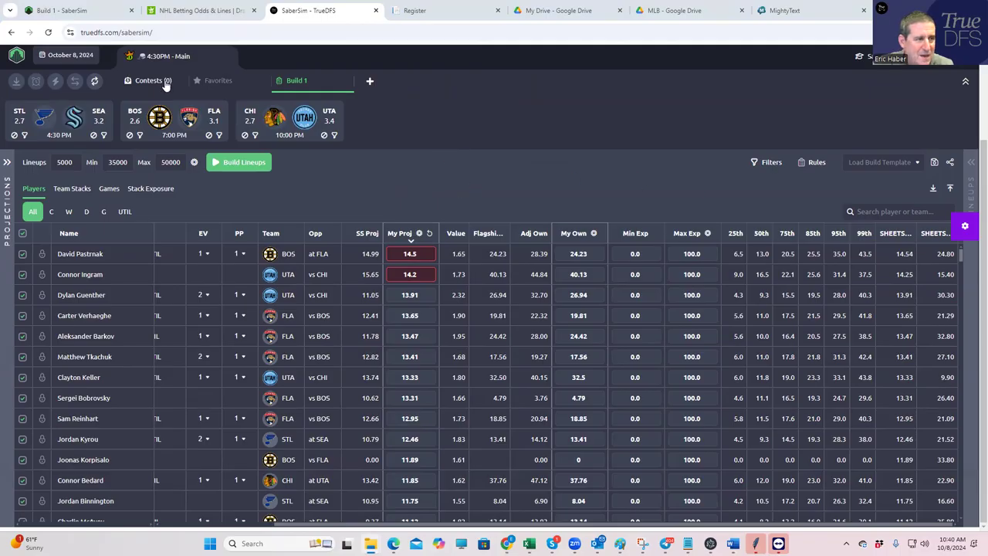
scroll(492, 150, up, 3)
key(alt+Tab)
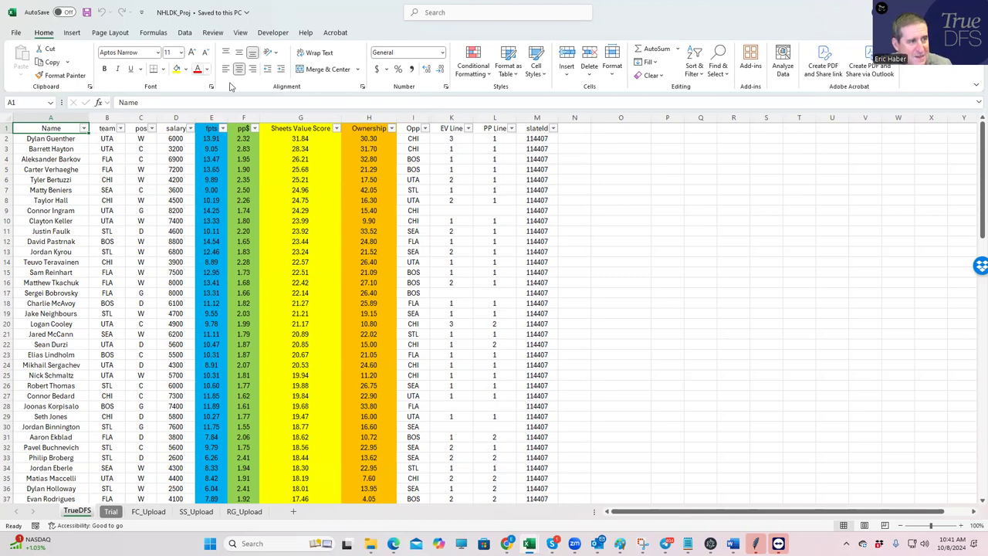
- Compare Dylan Guenther and Barrett Hayton by team, value score, power-play line and position on the TrueDFS sheet
click(112, 138)
click(116, 149)
click(295, 150)
click(300, 138)
click(300, 147)
click(499, 139)
click(494, 149)
click(145, 139)
click(145, 149)
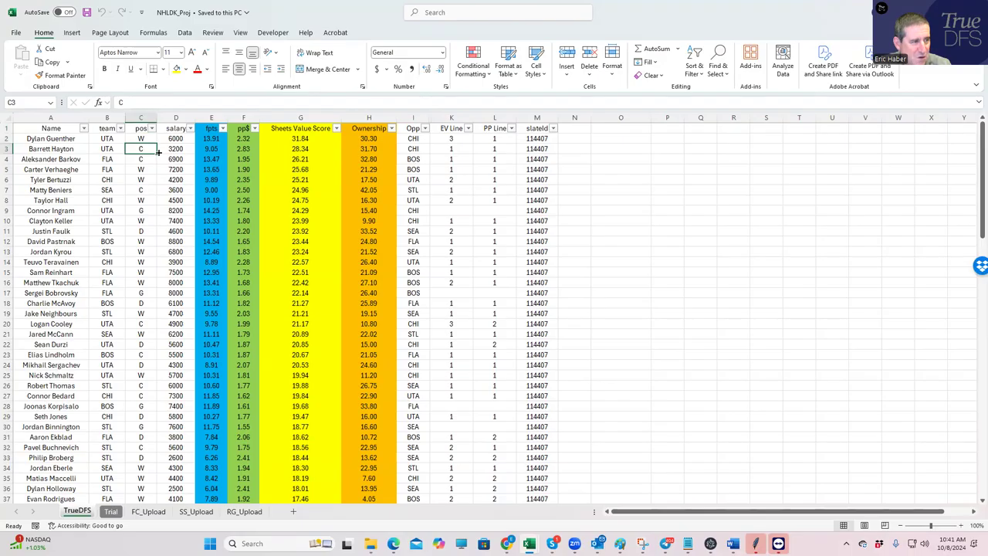
click(141, 138)
click(141, 149)
click(141, 139)
click(140, 149)
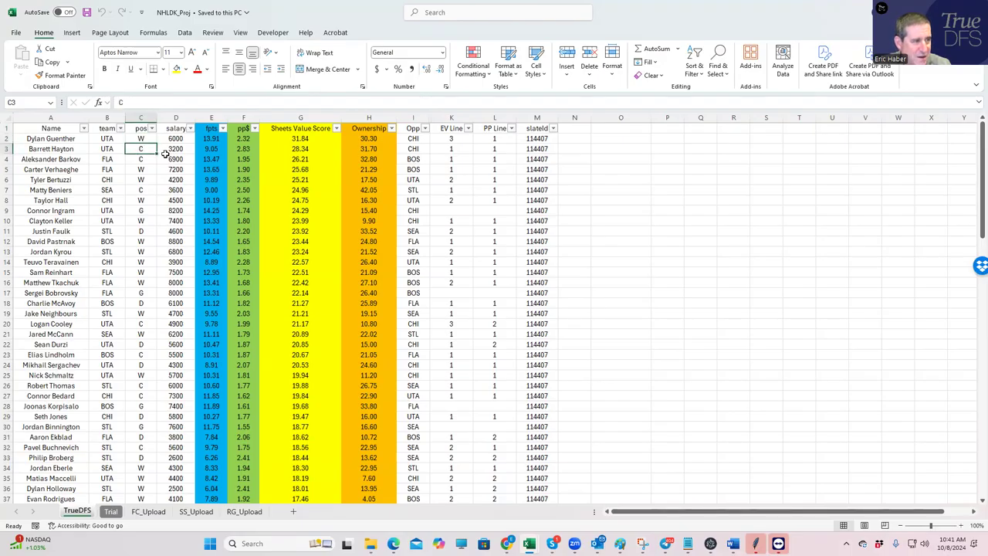
- Check Clayton Keller's position, team and power-play line as a further Utah stacking option
click(138, 220)
click(119, 221)
click(486, 221)
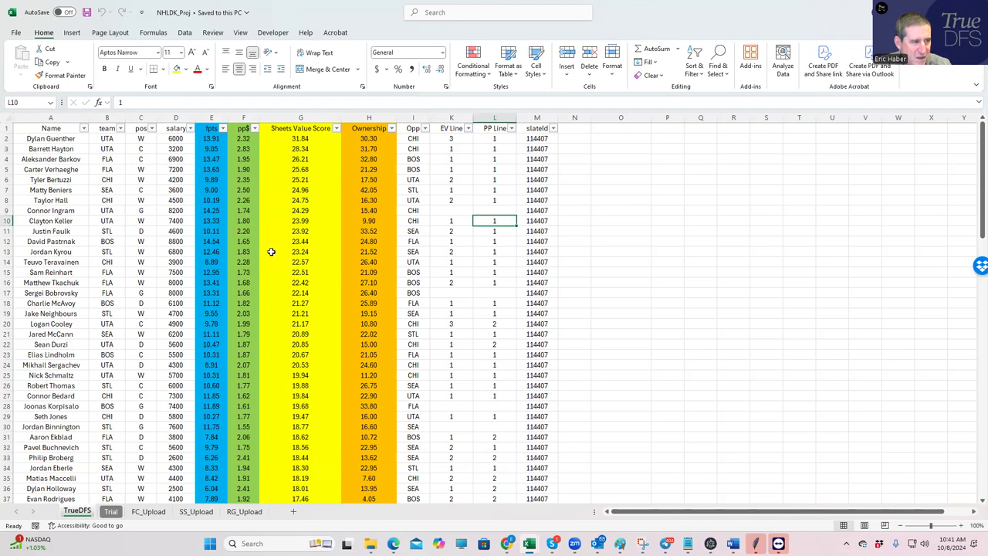
- Compare Chicago wingers Tyler Bertuzzi and Taylor Hall by team, salary, ownership and power-play line, and check Bertuzzi's opponent
click(107, 158)
click(111, 180)
click(174, 179)
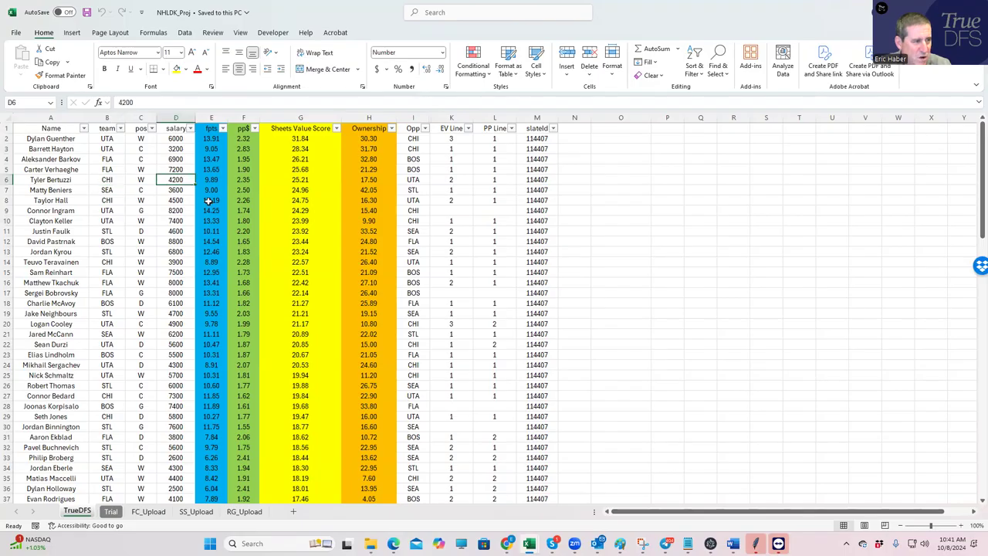
click(114, 179)
click(112, 200)
click(170, 200)
click(169, 178)
click(177, 200)
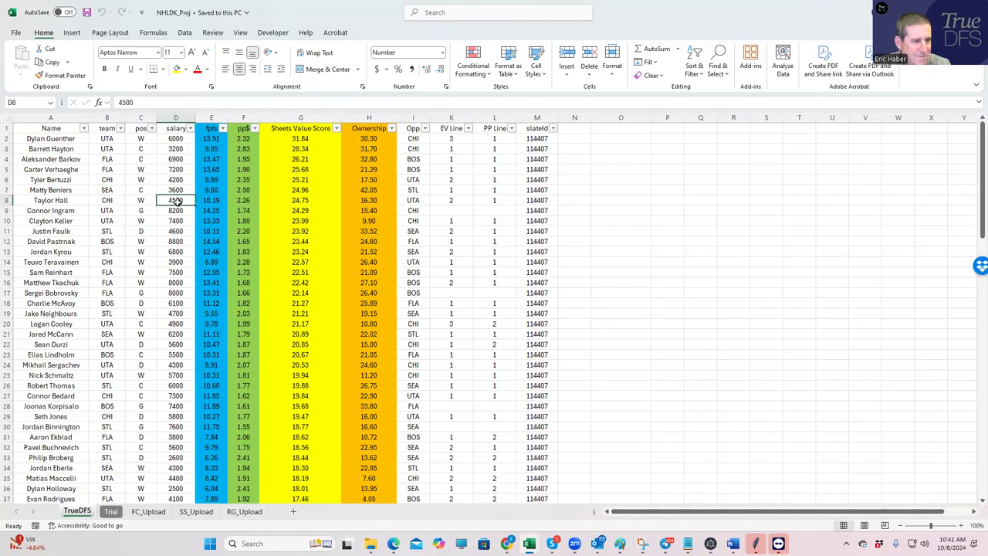
click(359, 181)
click(363, 202)
click(363, 180)
click(363, 202)
click(491, 179)
click(491, 199)
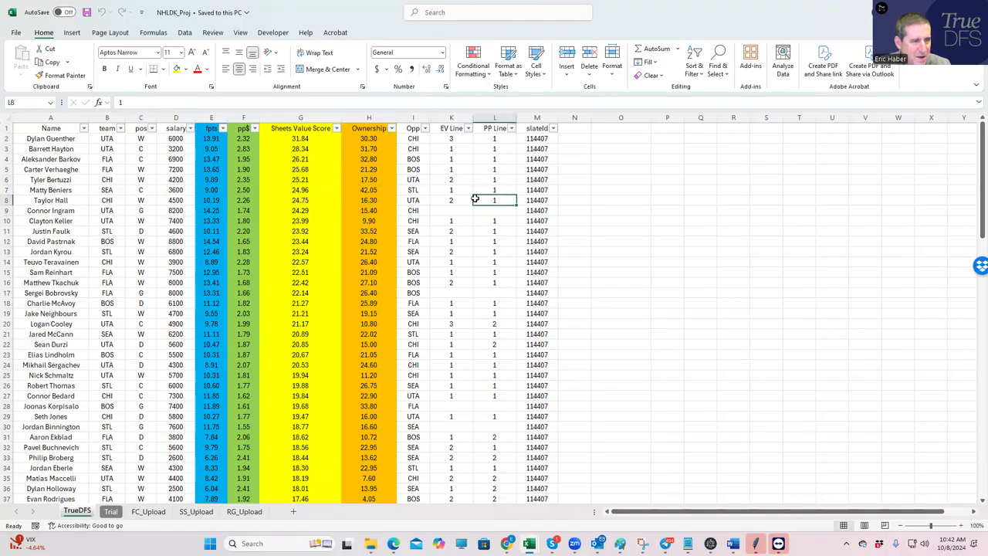
click(403, 180)
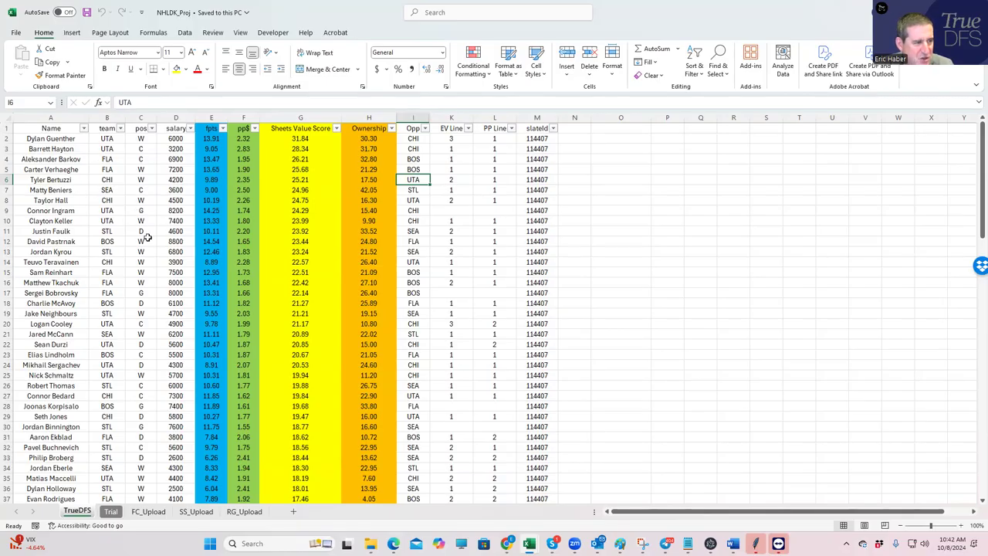
- Compare Florida's Aleksander Barkov and Carter Verhaeghe by team, position, even-strength line and power-play line
click(108, 158)
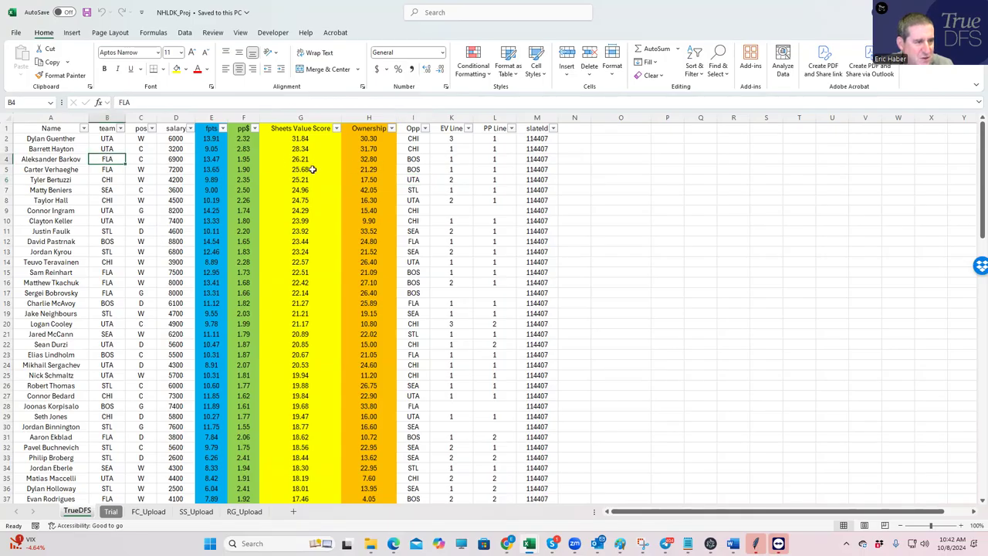
click(114, 168)
click(139, 162)
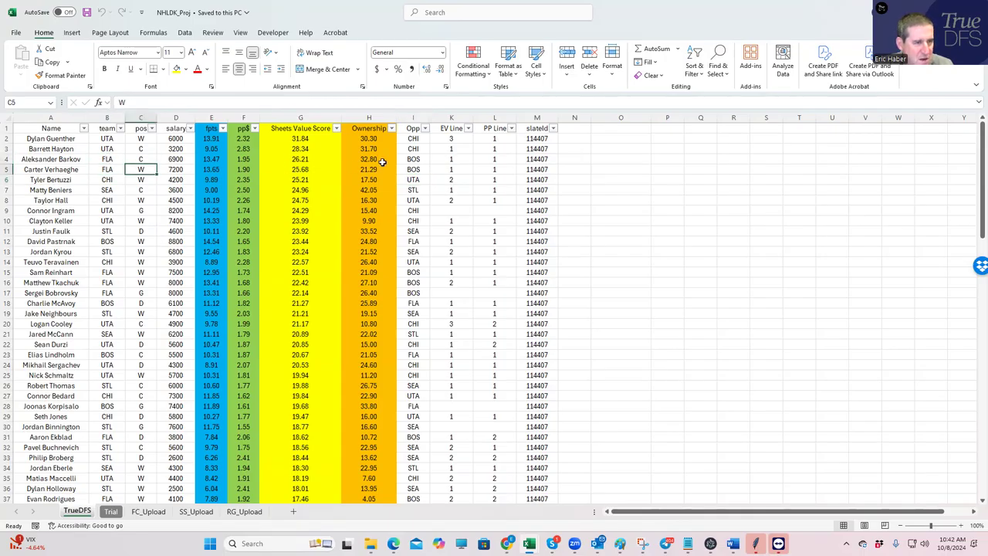
click(452, 159)
click(457, 169)
click(490, 157)
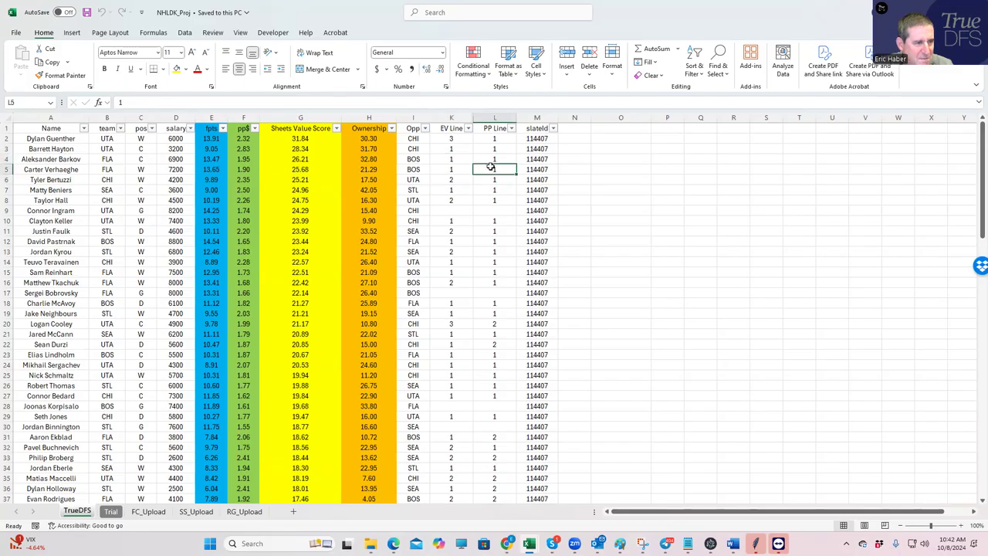
click(108, 160)
click(116, 170)
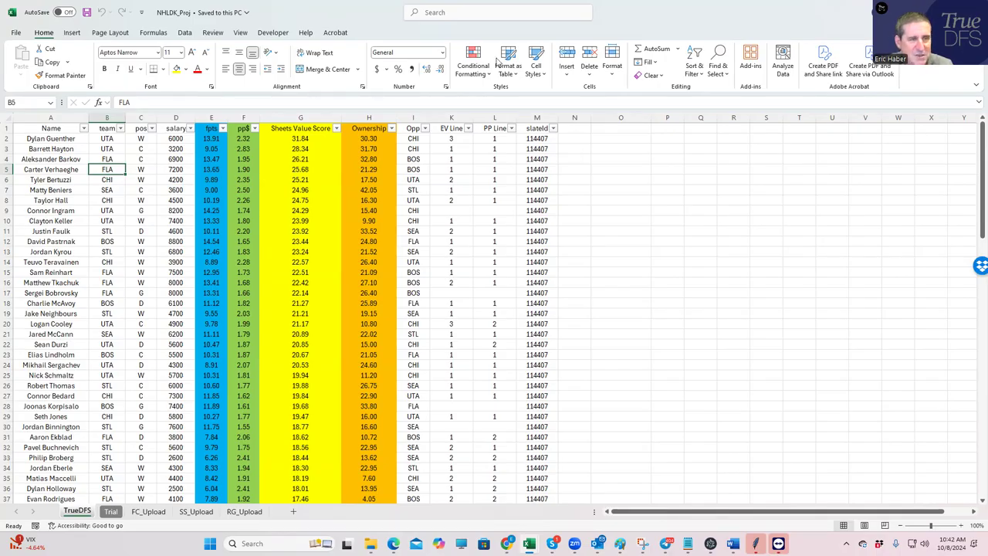
- Move the workbook window out of the way and switch back to the SaberSim page in the browser
double_click(336, 13)
click(840, 23)
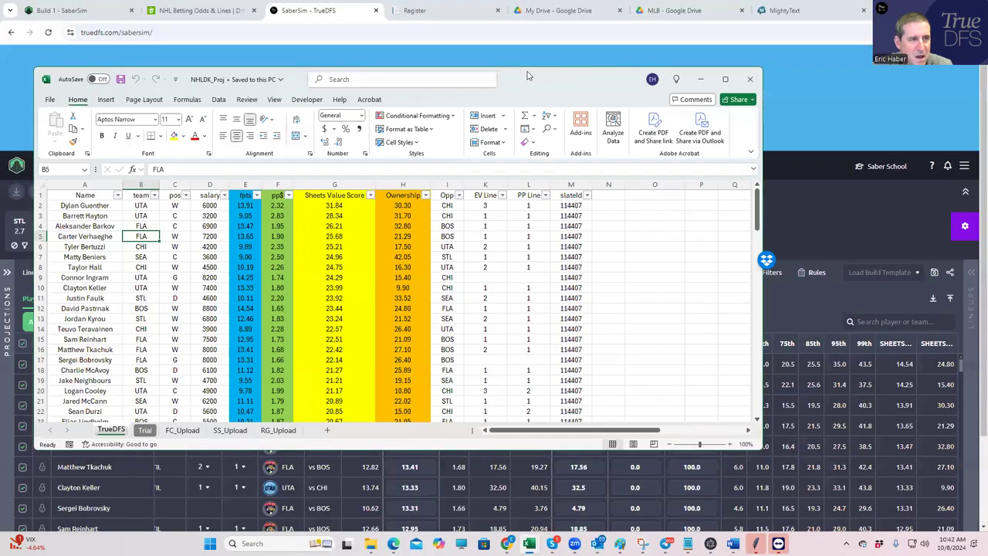
drag(529, 77, 601, 83)
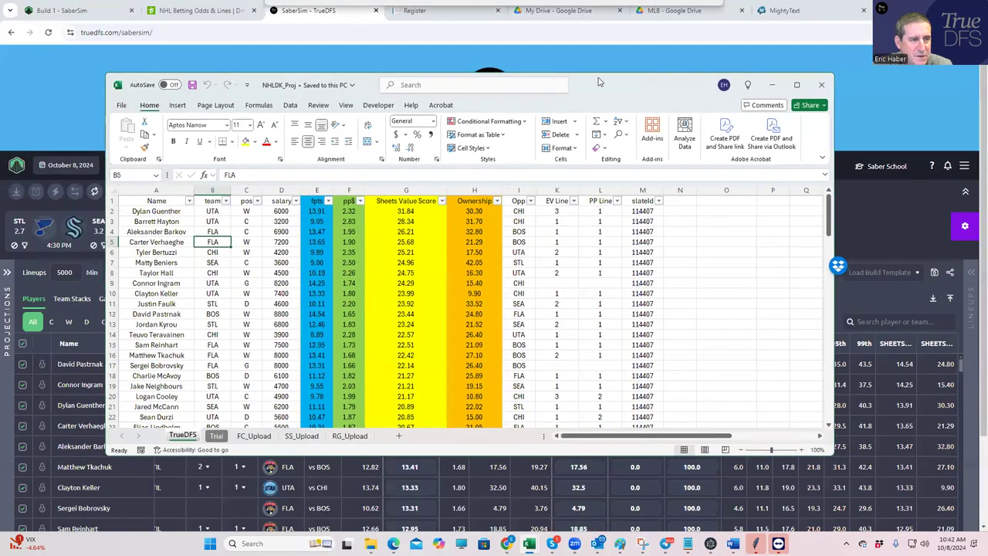
click(798, 85)
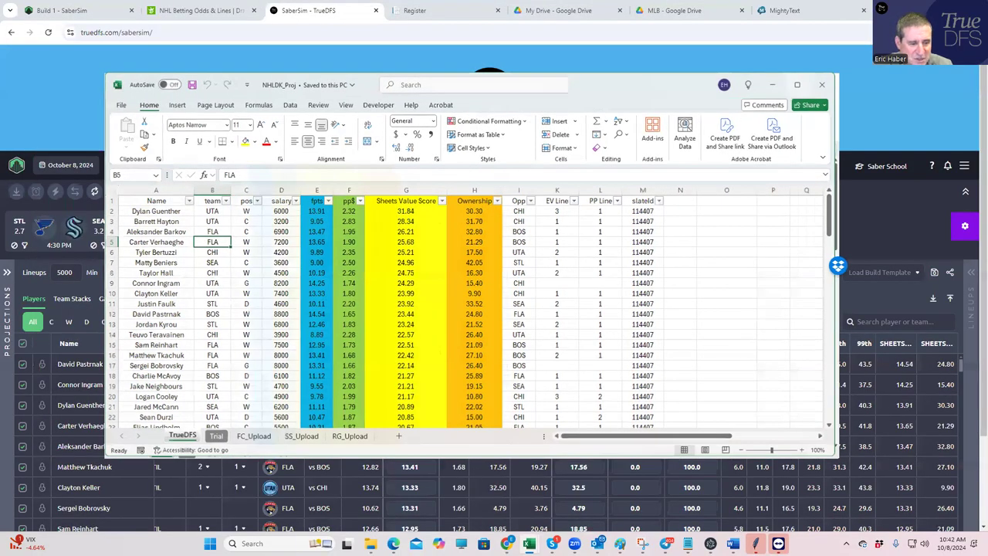
mouse_move(506, 543)
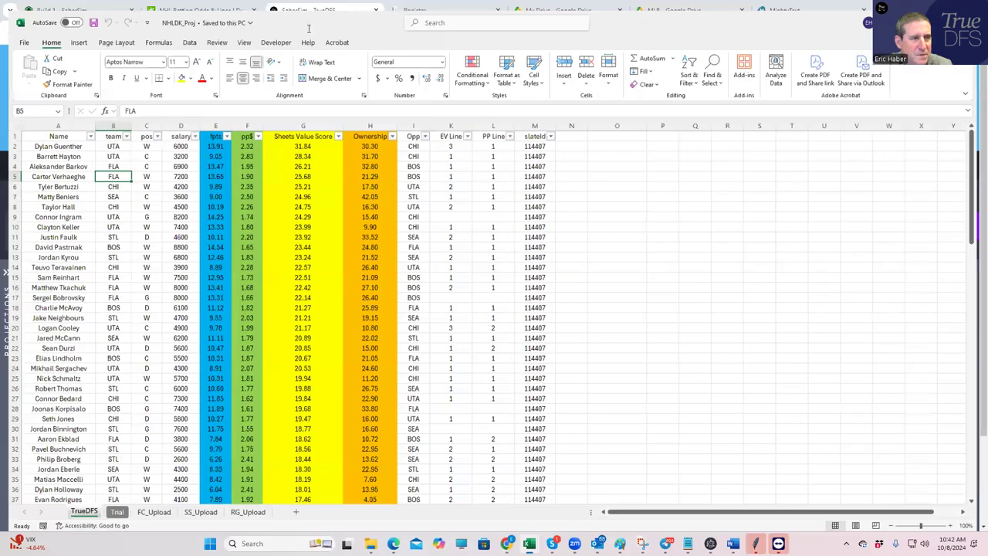
click(308, 10)
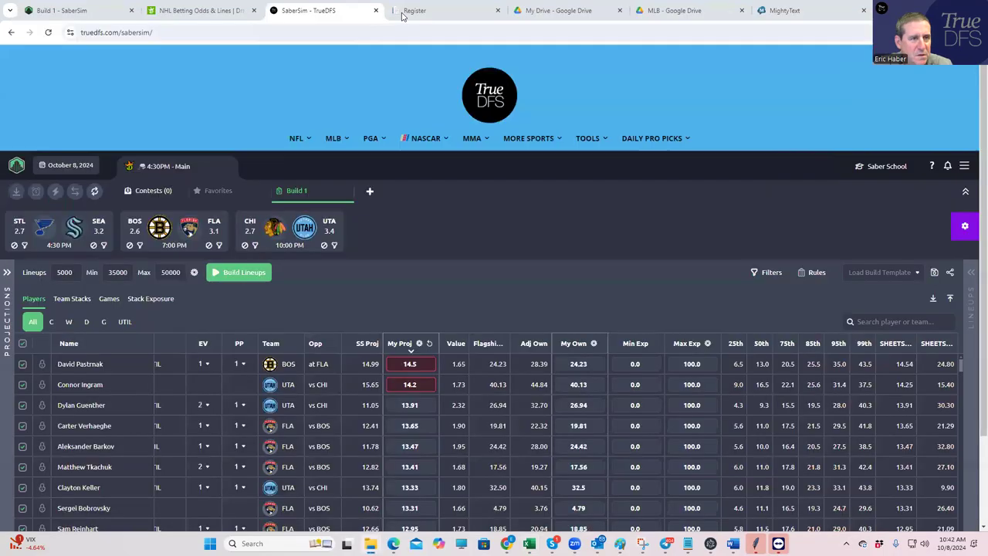
- Load the DraftKings My Lineups page in place of the MLB Google Drive folder and log in to the account
click(660, 11)
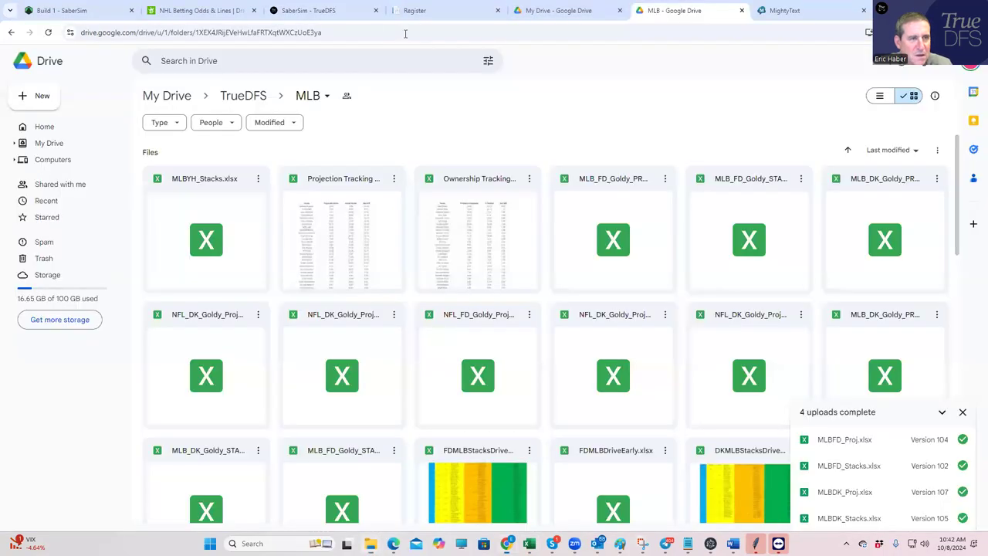
click(377, 32)
text(dr)
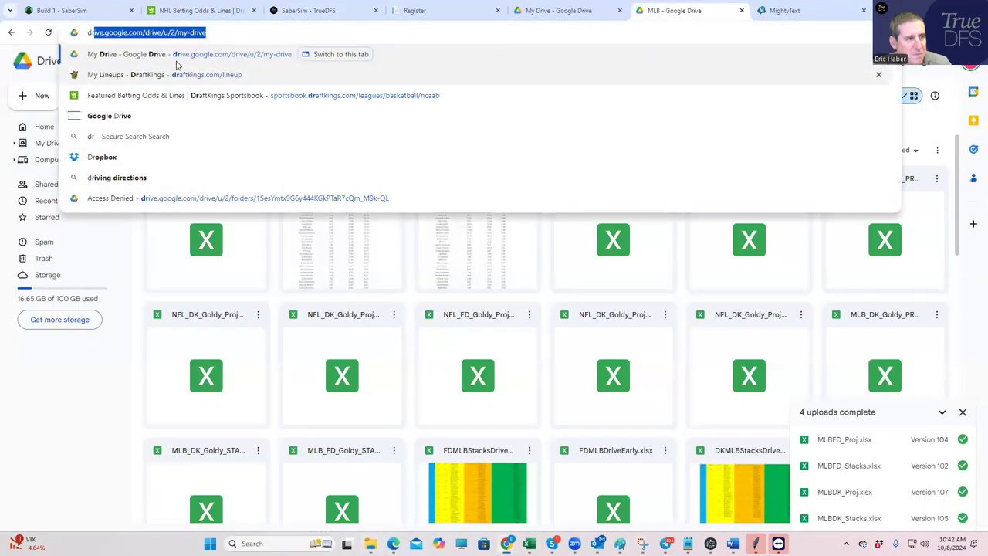
click(185, 75)
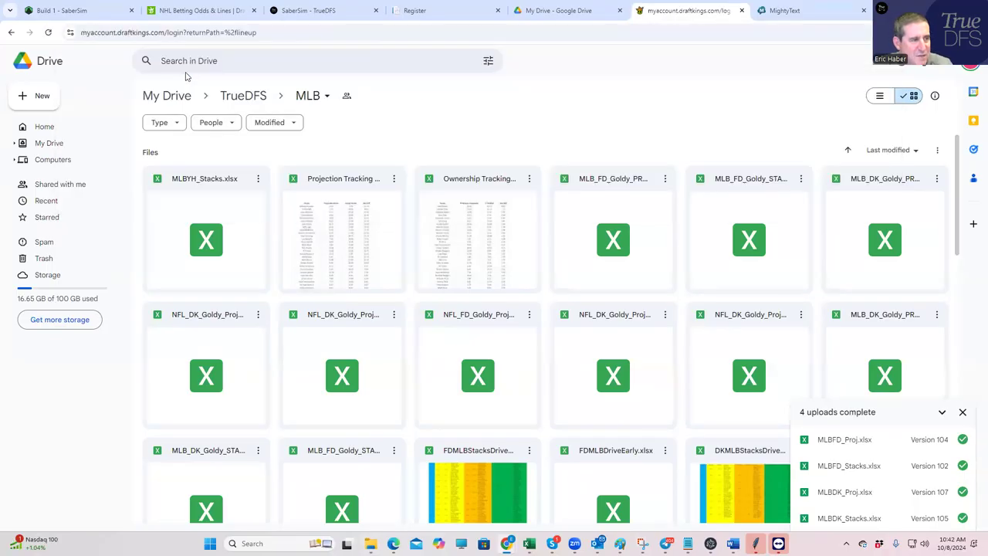
click(407, 226)
click(440, 279)
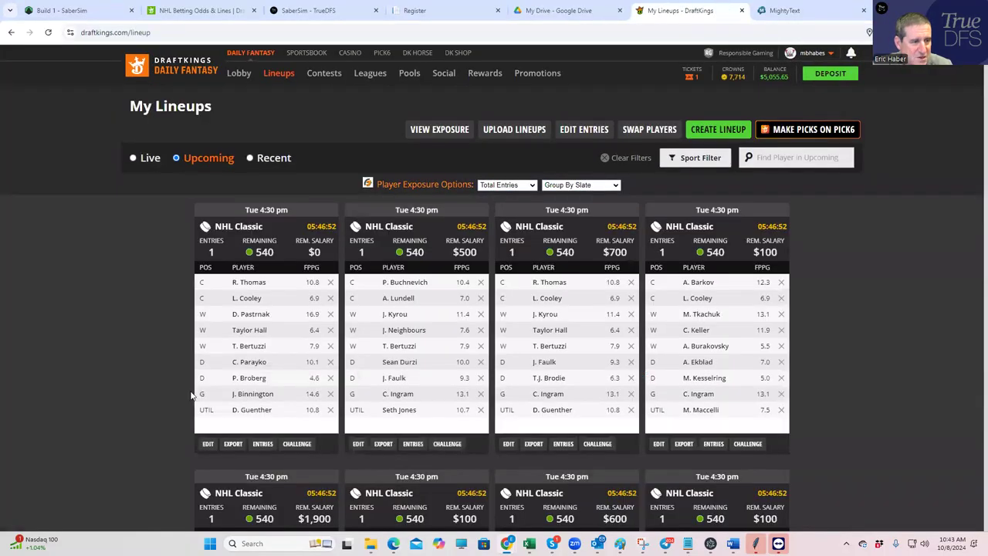
- Open the first NHL Classic lineup for editing and clear all of its players
click(200, 447)
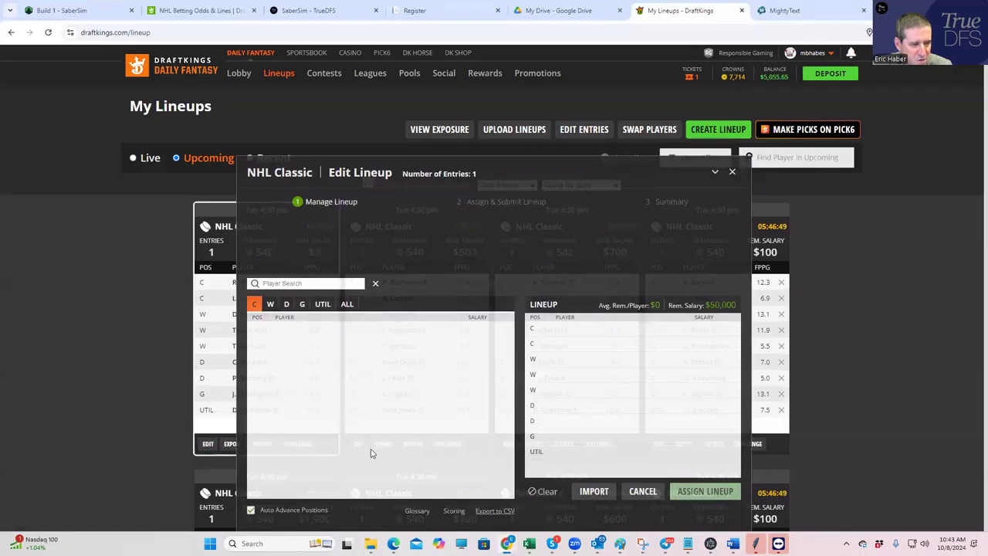
click(538, 474)
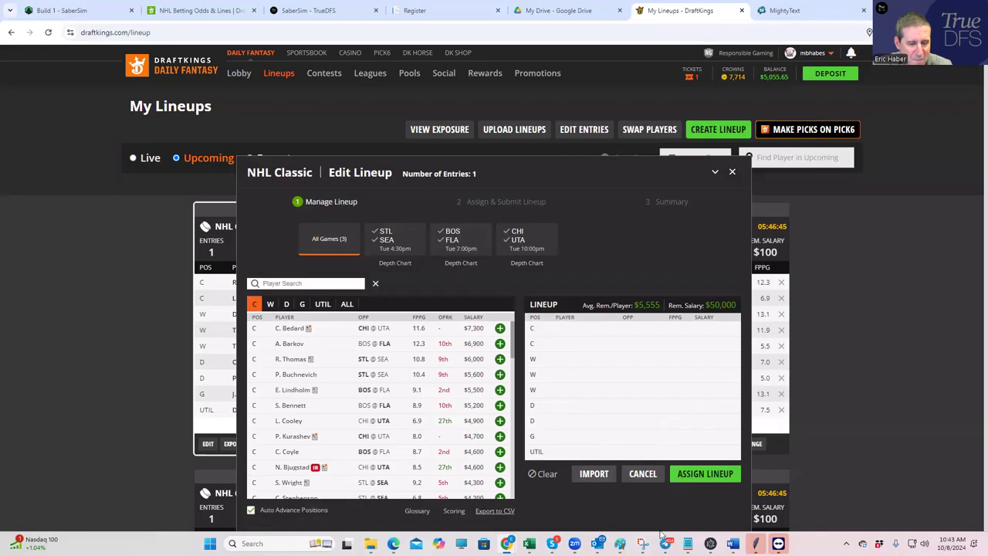
- Switch to the maximized NHLDK_Proj workbook and check the Utah players Barrett Hayton and Clayton Keller
mouse_move(529, 543)
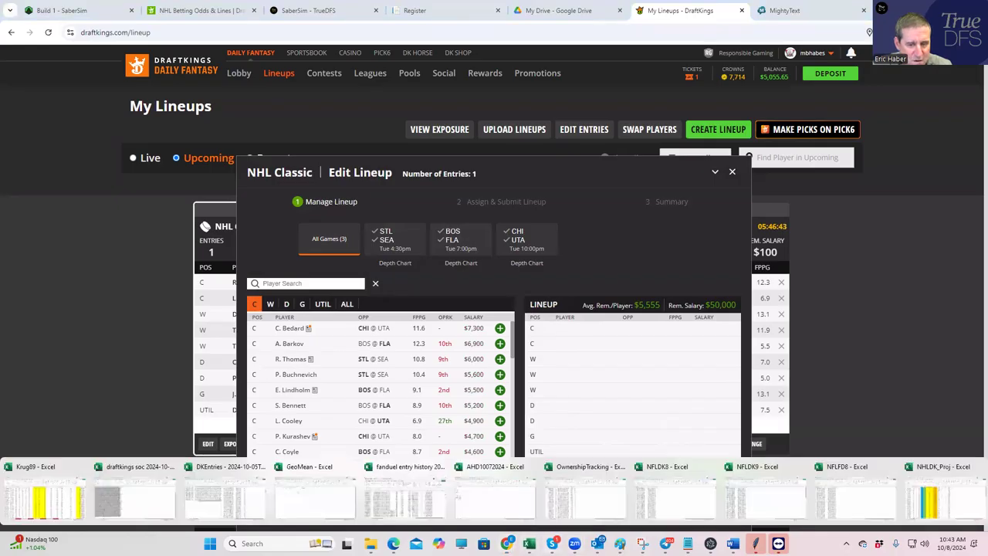
click(918, 497)
key(super+Up)
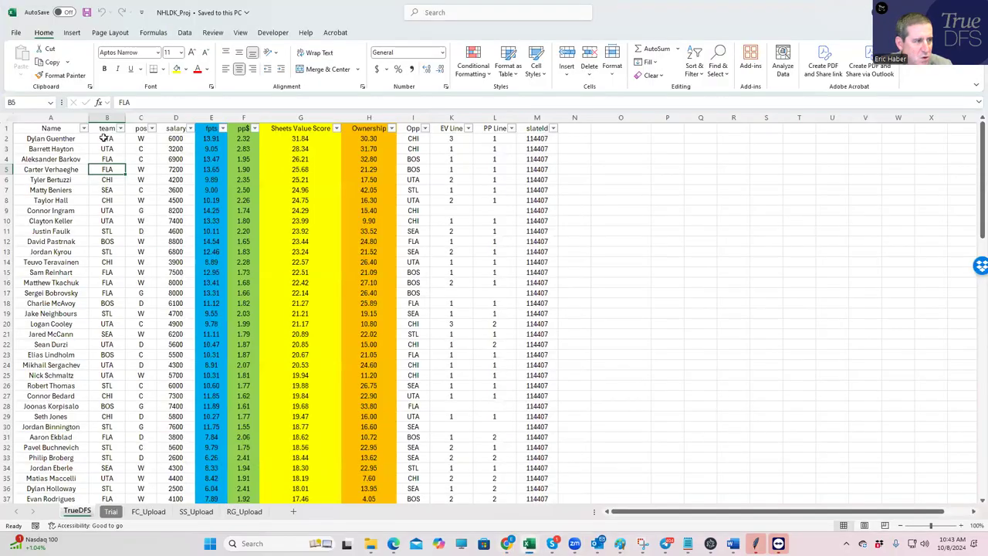
click(112, 149)
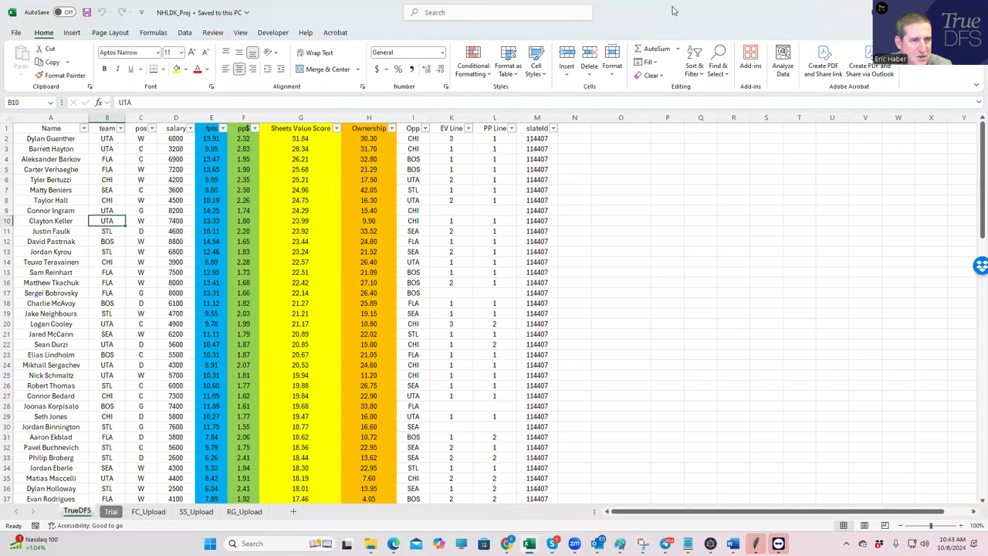
- Return to the DraftKings lineup editor and limit the player pool to the CHI at UTA game
key(alt+Tab)
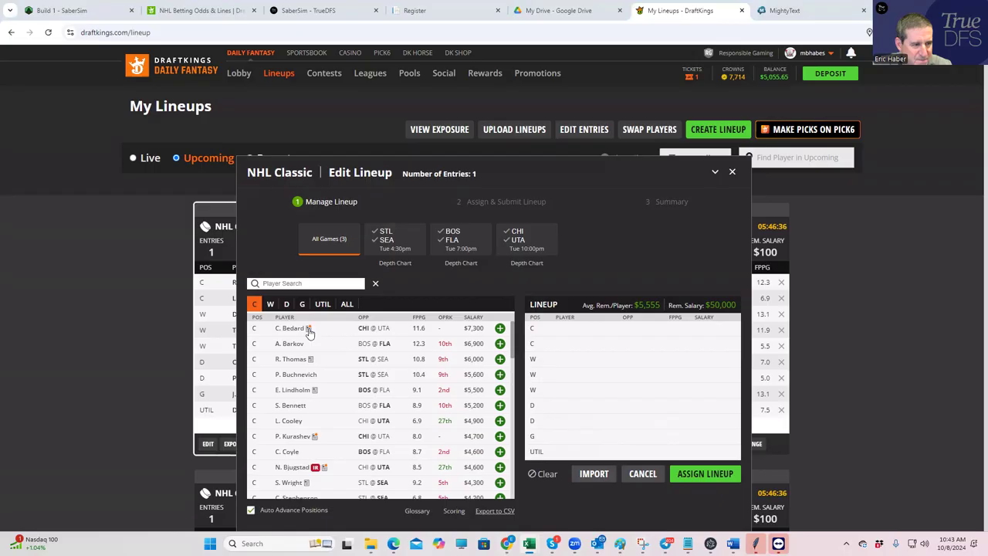
click(522, 244)
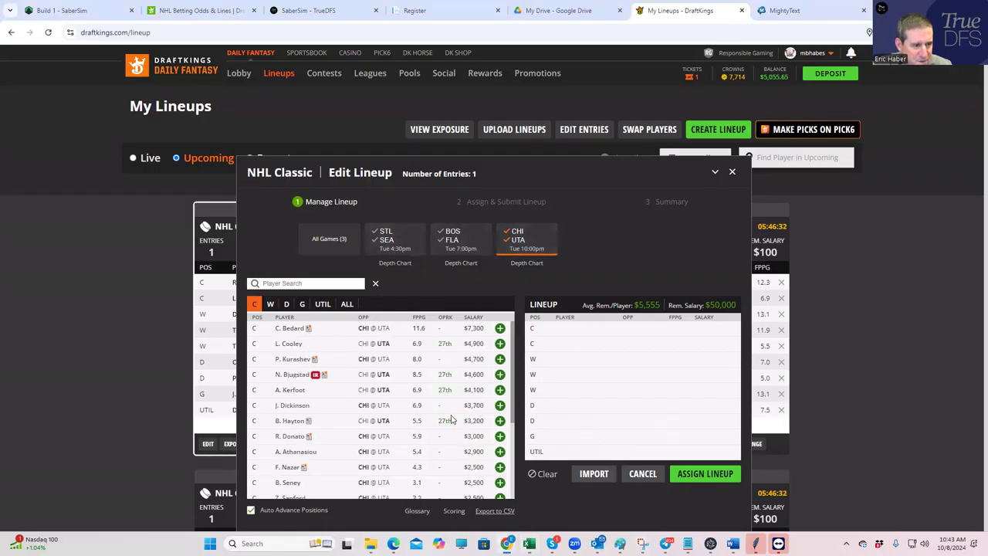
- Search the player pool for "hay" and add B. Hayton to the lineup as a center
scroll(514, 382, down, 1)
click(290, 285)
text(hay)
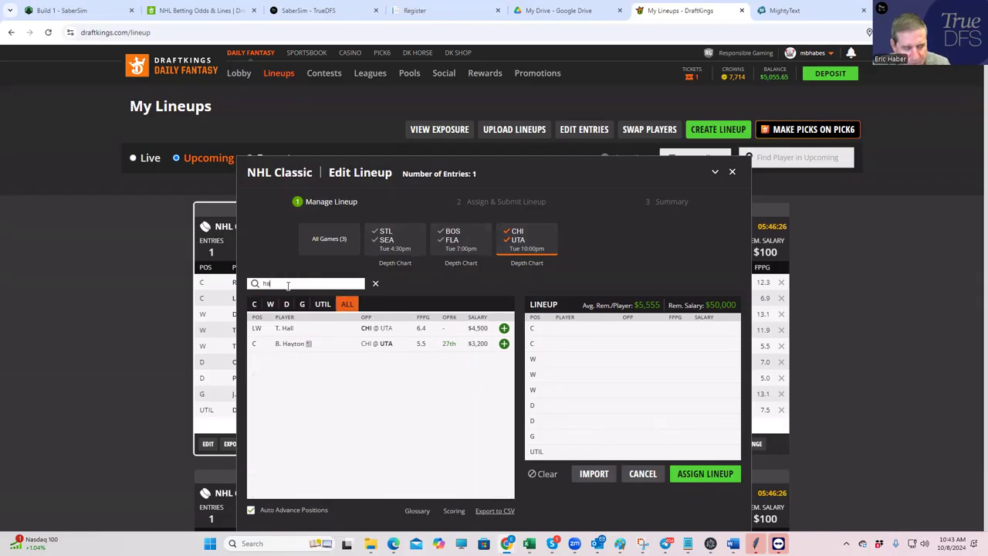
click(503, 329)
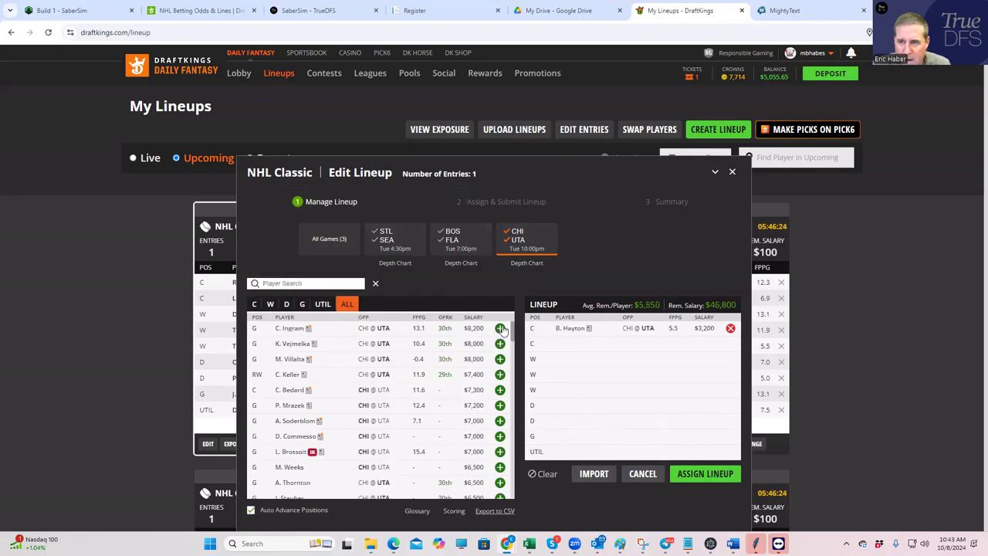
- Add Utah wingers D. Guenther and C. Keller to the lineup
click(289, 284)
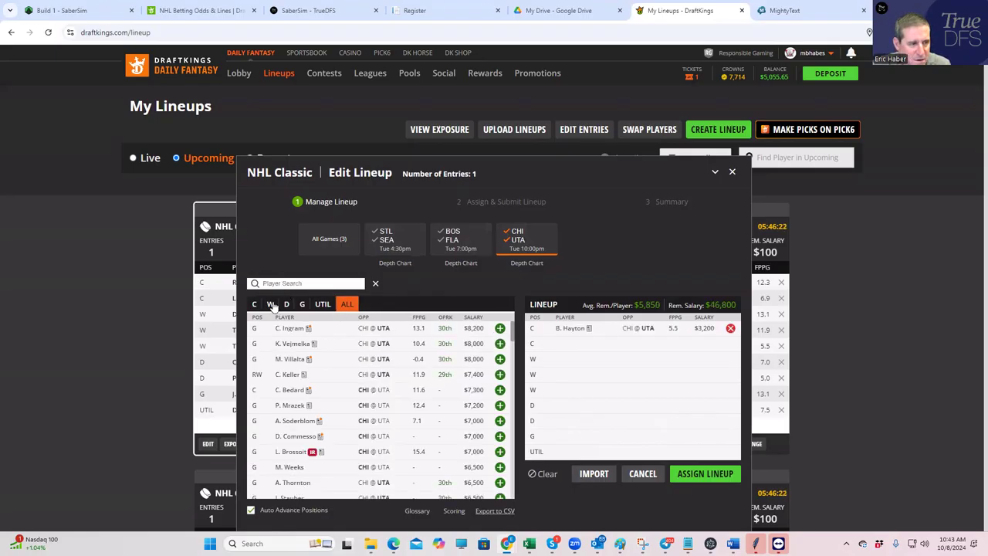
click(271, 304)
click(501, 344)
click(501, 328)
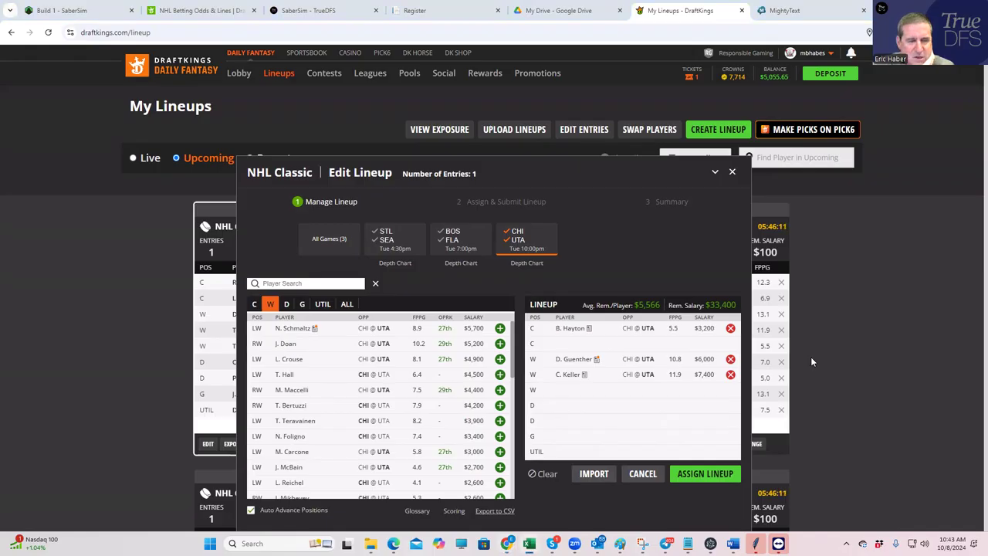
- Limit the pool to Chicago players and add wingers T. Bertuzzi and T. Hall to the lineup, Hall in the UTIL spot
scroll(386, 332, down, 1)
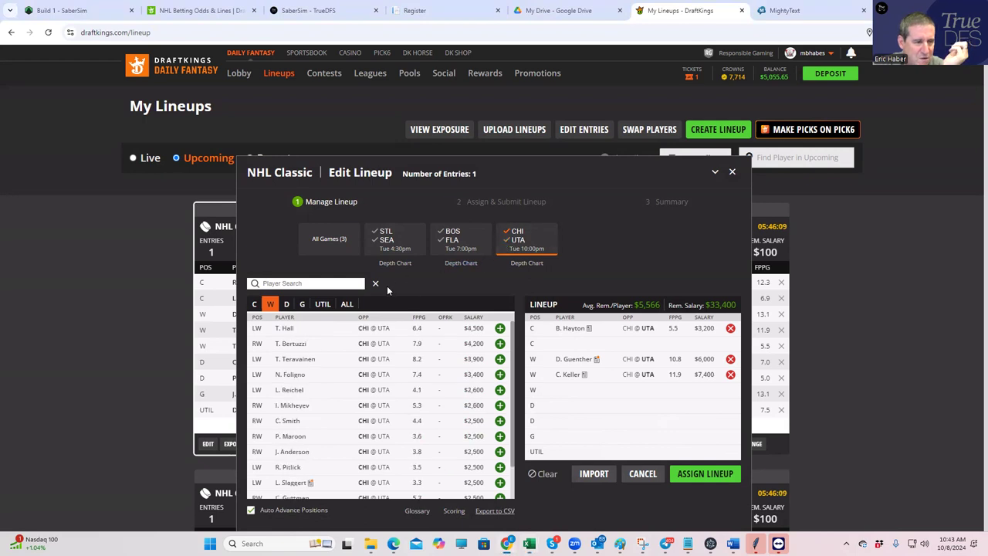
click(500, 344)
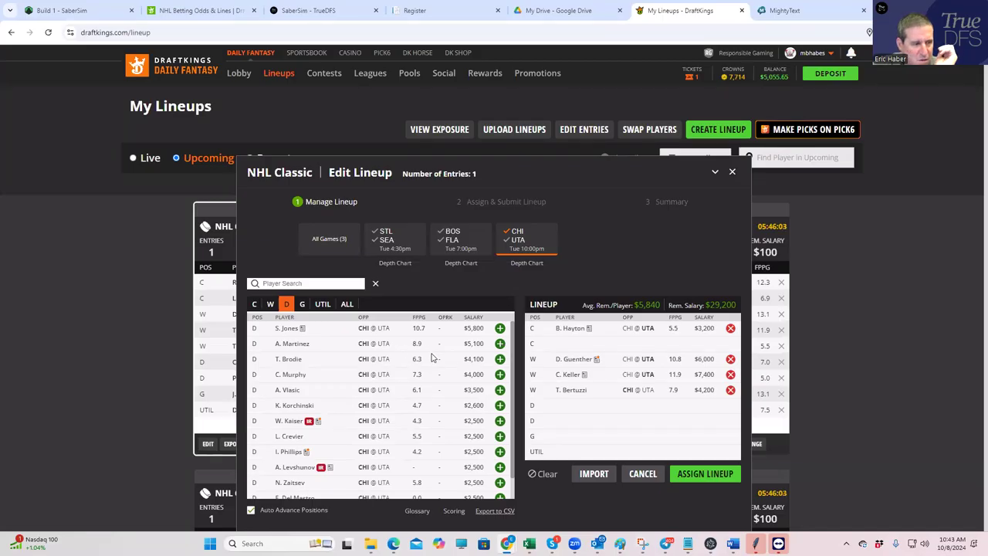
click(270, 304)
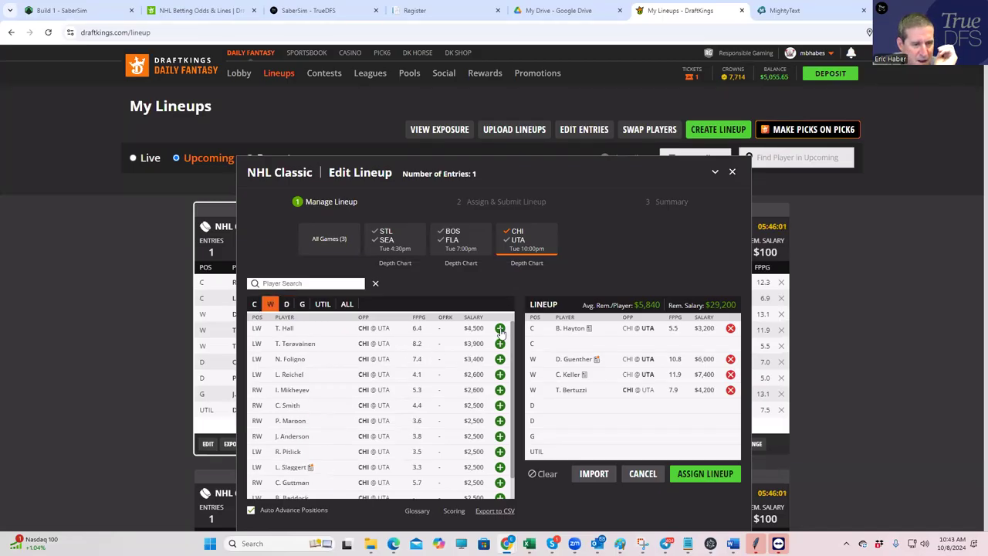
click(500, 328)
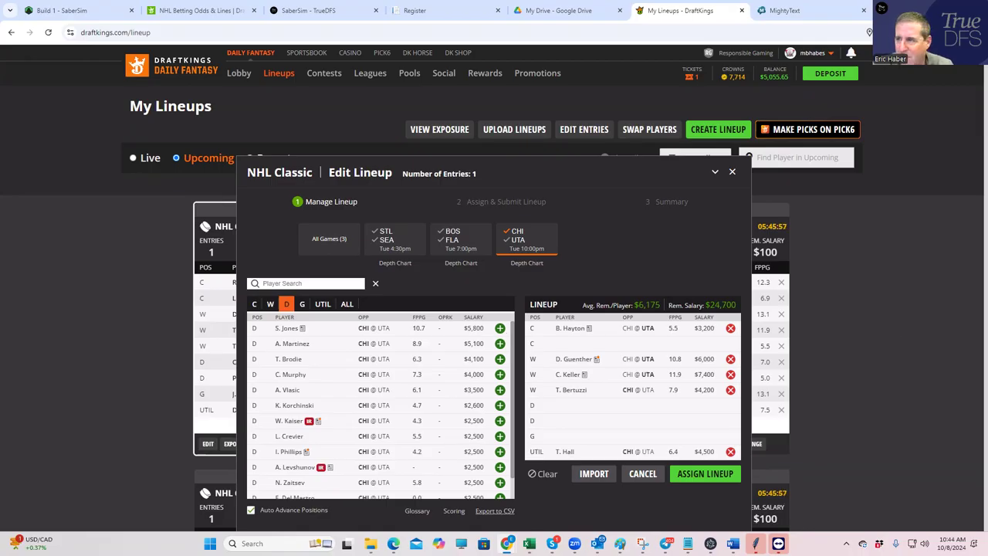
- Switch to the maximized NHLDK_Proj workbook and compare forwards Verhaeghe, Bertuzzi and Barkov, and return to the lineup editor
key(alt+Tab)
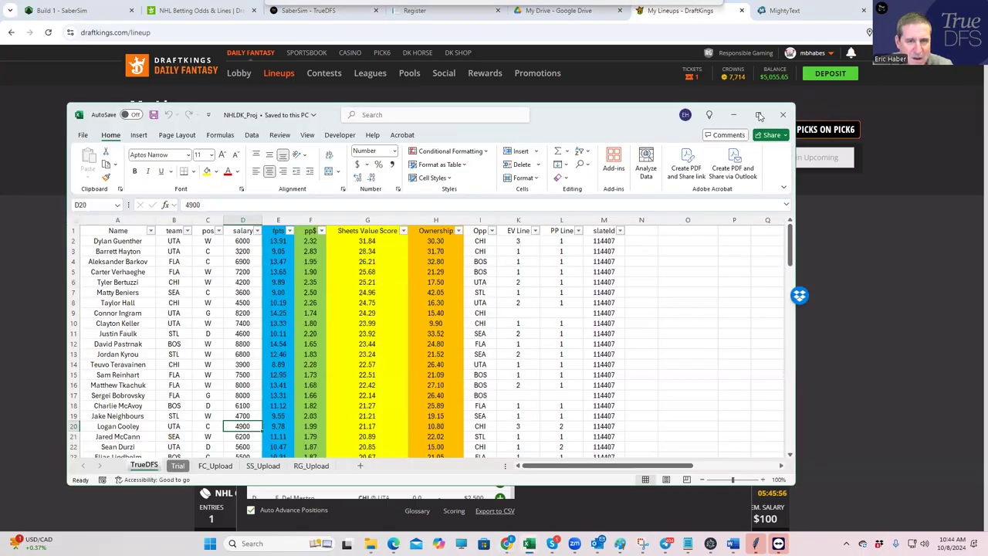
click(760, 115)
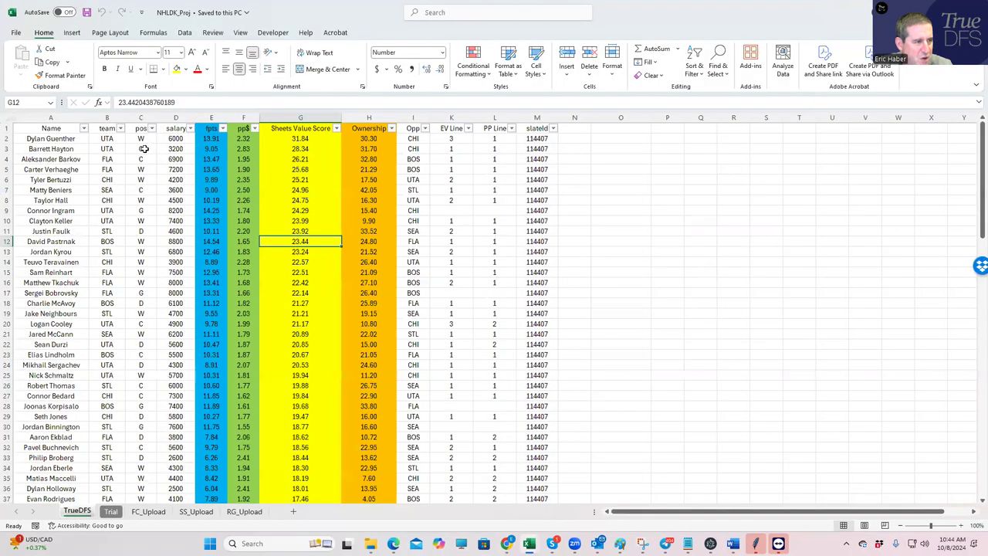
click(143, 169)
click(145, 180)
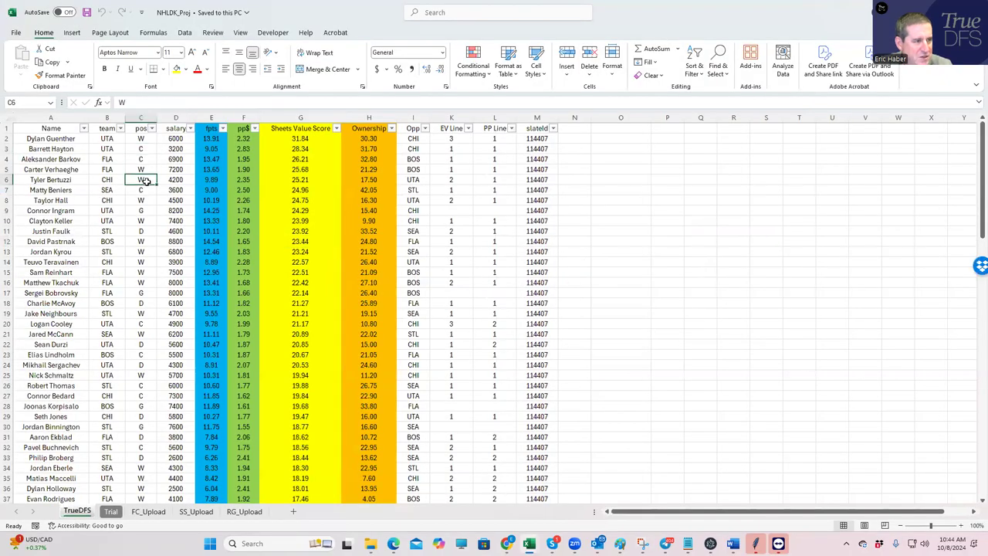
click(149, 169)
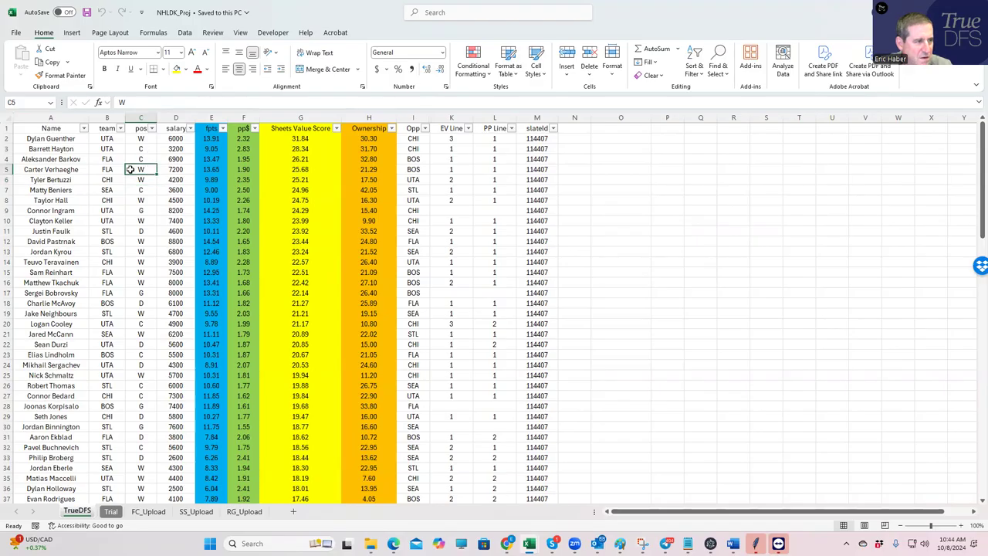
click(143, 159)
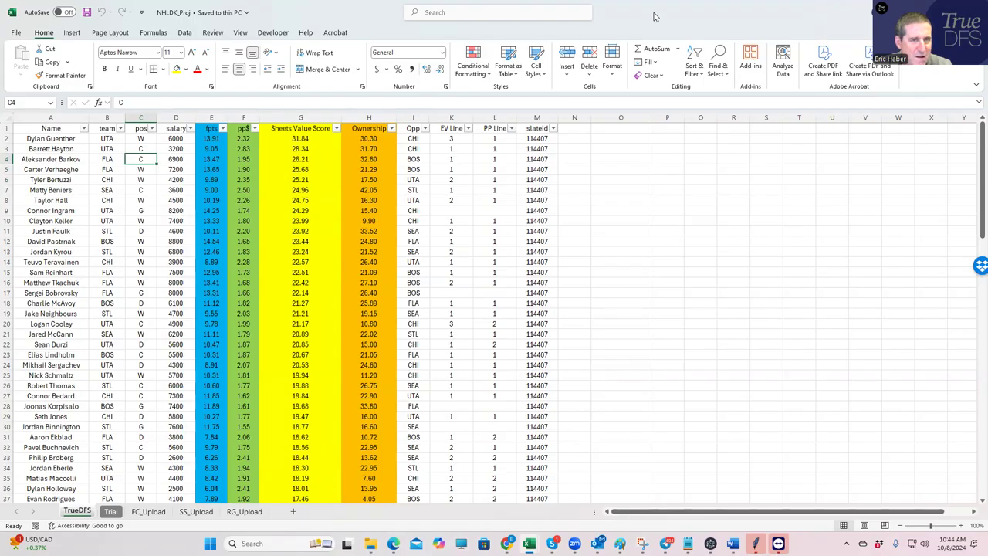
key(alt+Tab)
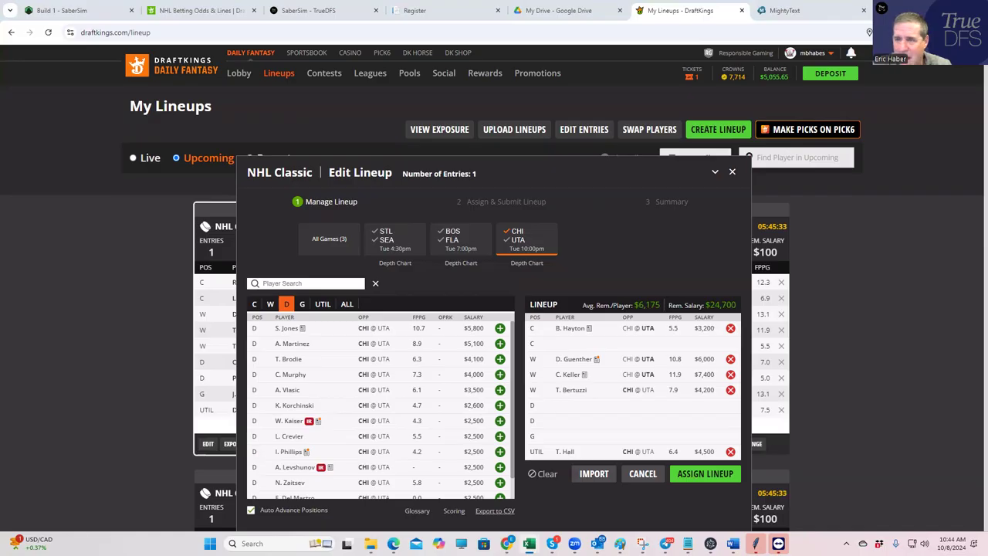
- In the NHLDK_Proj workbook, compare defensemen Faulk, McAvoy, Durzi and Sergachev, including Sergachev's power-play line
key(alt+Tab)
click(281, 293)
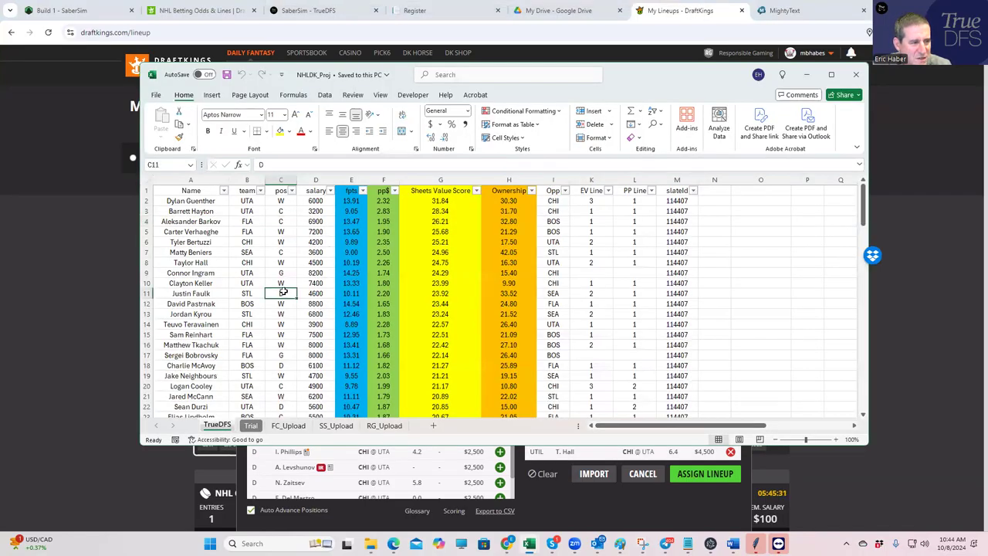
click(280, 368)
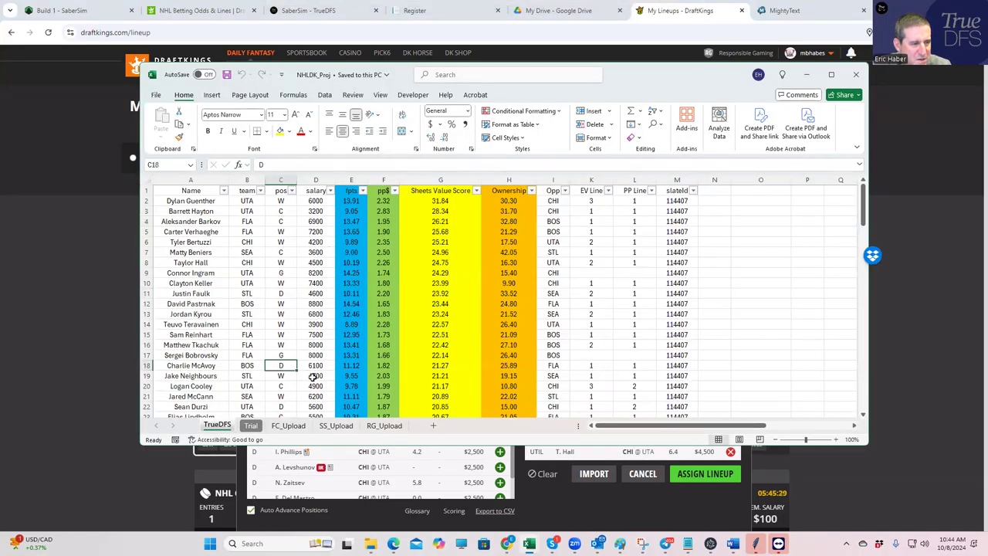
click(283, 406)
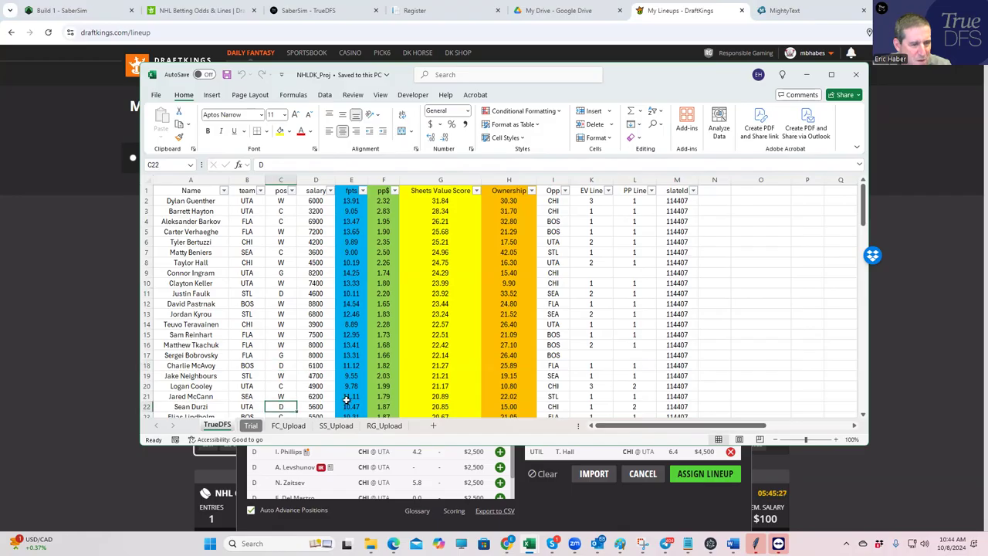
scroll(430, 392, down, 1)
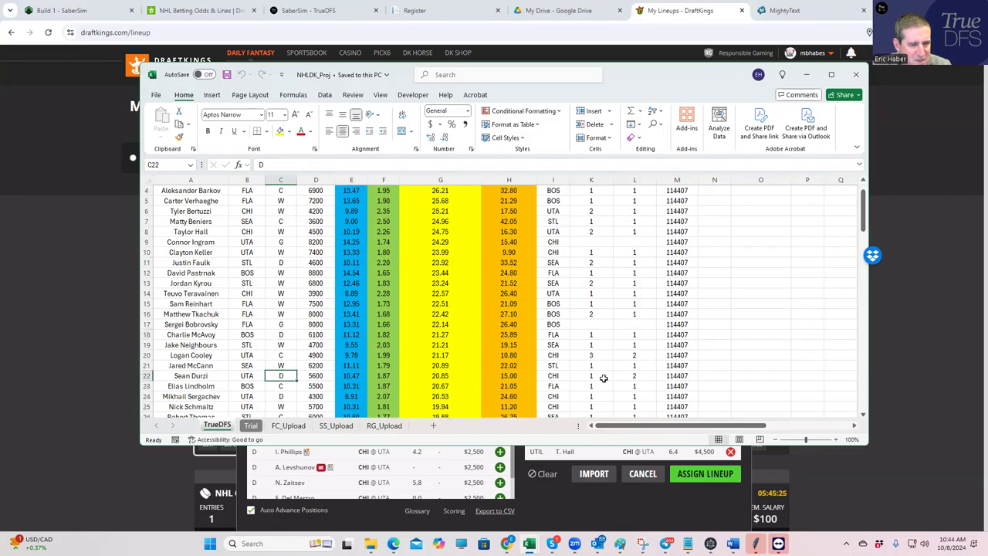
click(291, 396)
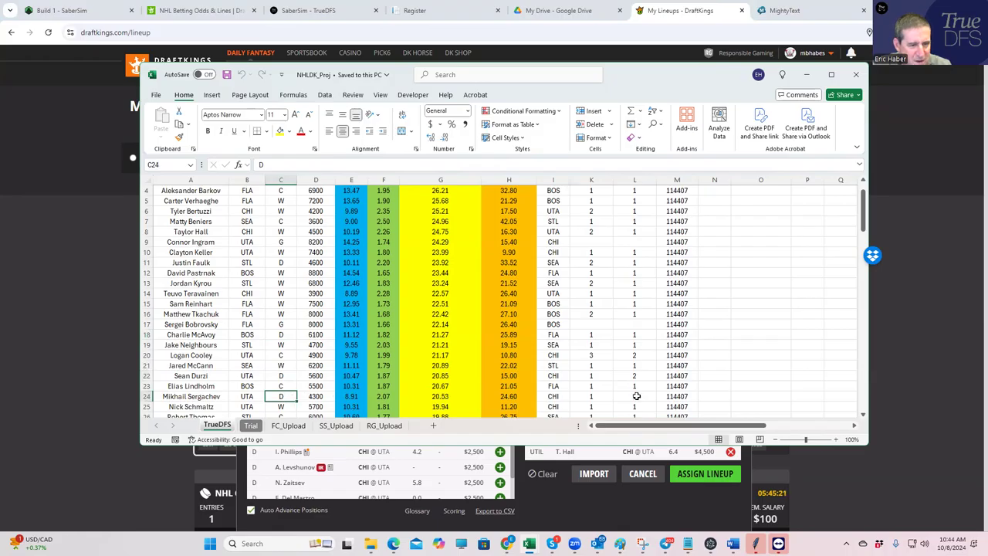
click(576, 395)
click(623, 396)
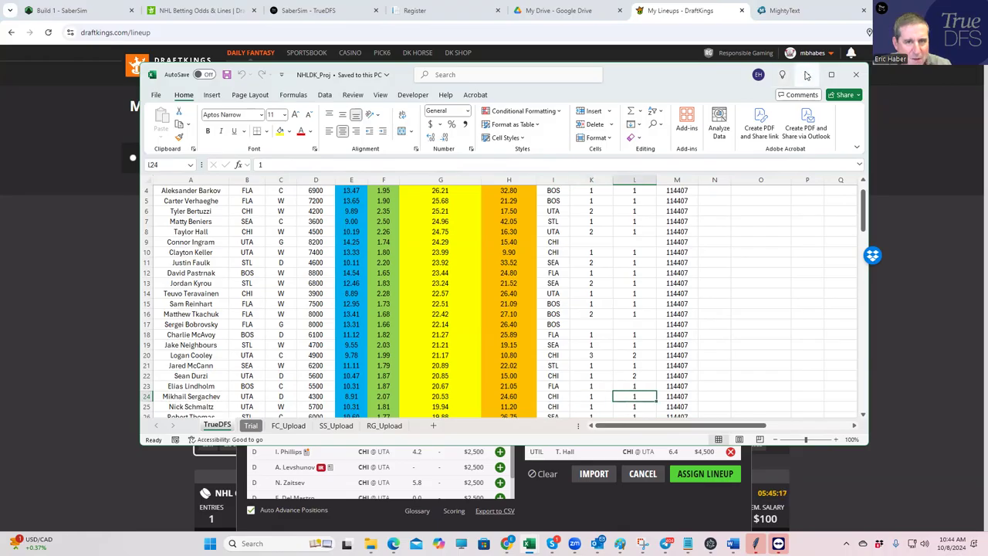
- Return to the DraftKings lineup editor, add defenseman M. Sergachev from the Utah-only pool, and remove the added J. Valimaki
key(alt+Tab)
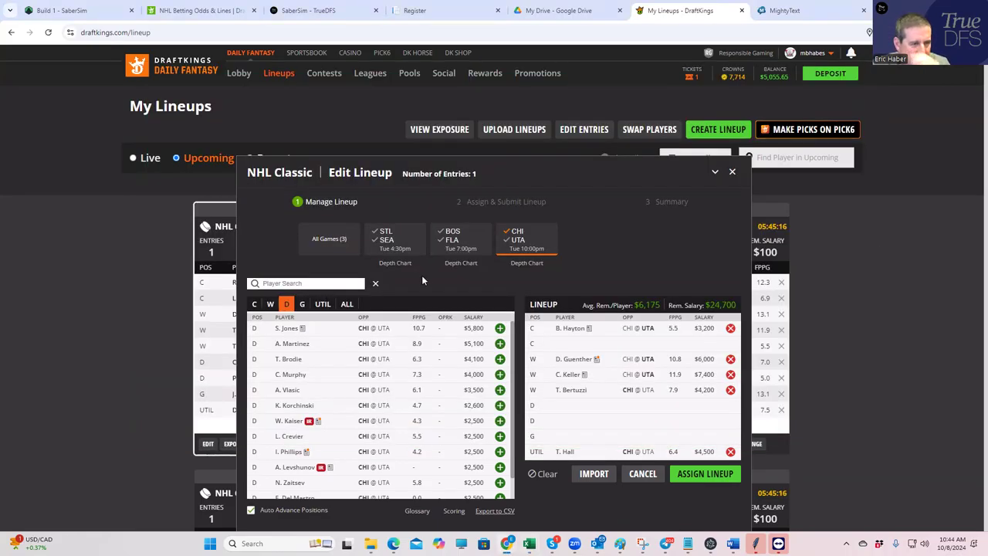
click(517, 247)
click(500, 359)
click(500, 359)
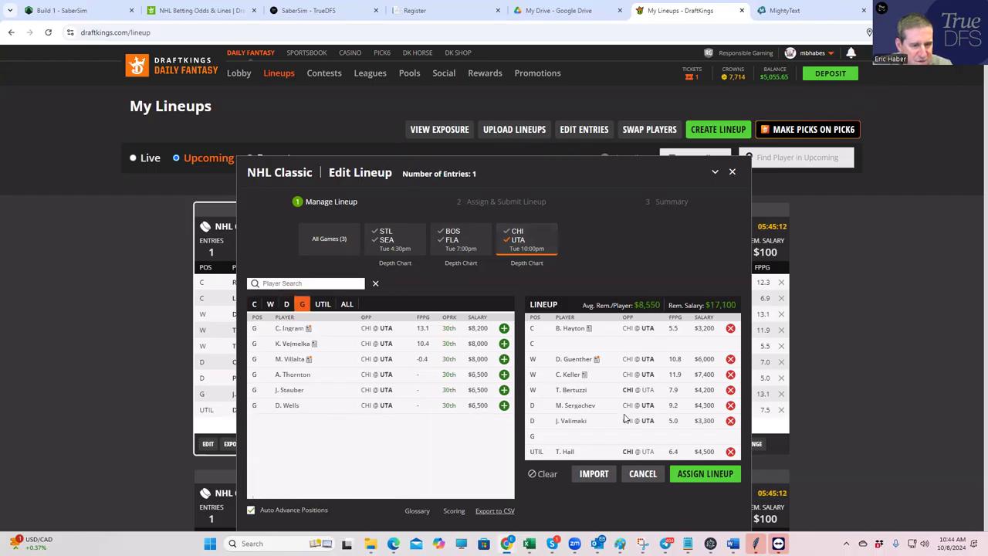
click(729, 422)
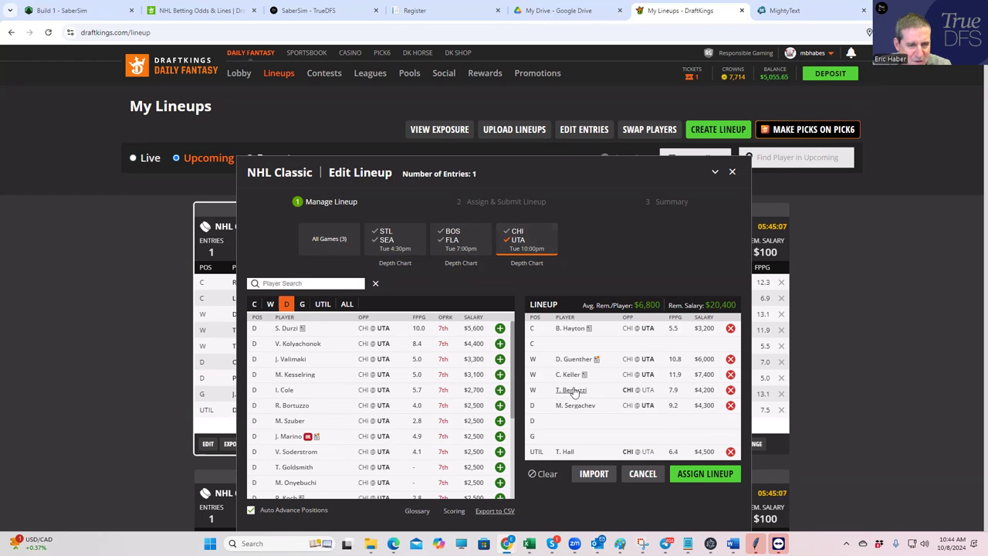
- Compare goalies Connor Ingram, Sergei Bobrovsky and Joonas Korpisalo in the NHLDK_Proj workbook, including Korpisalo's salary and opponent, and return to the lineup editor
mouse_move(733, 544)
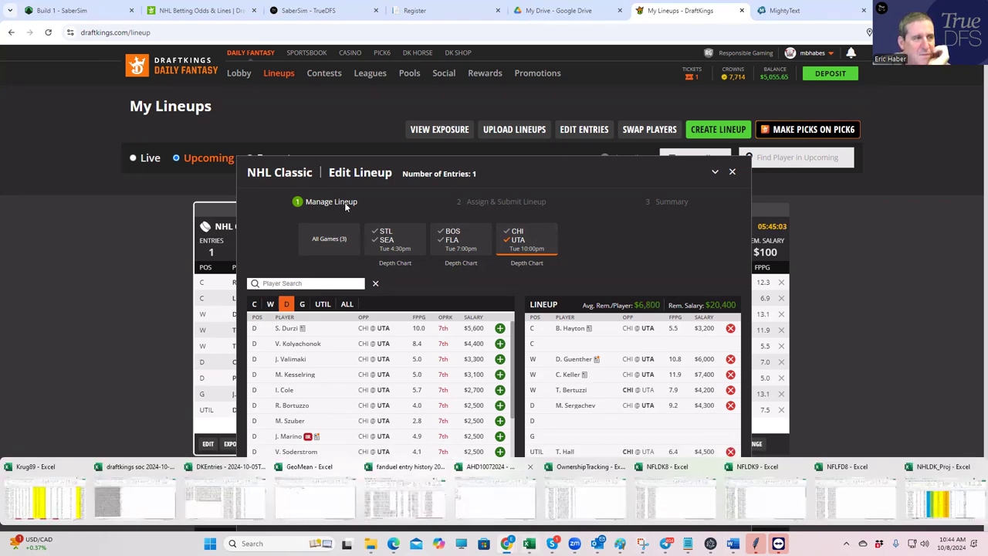
mouse_move(528, 542)
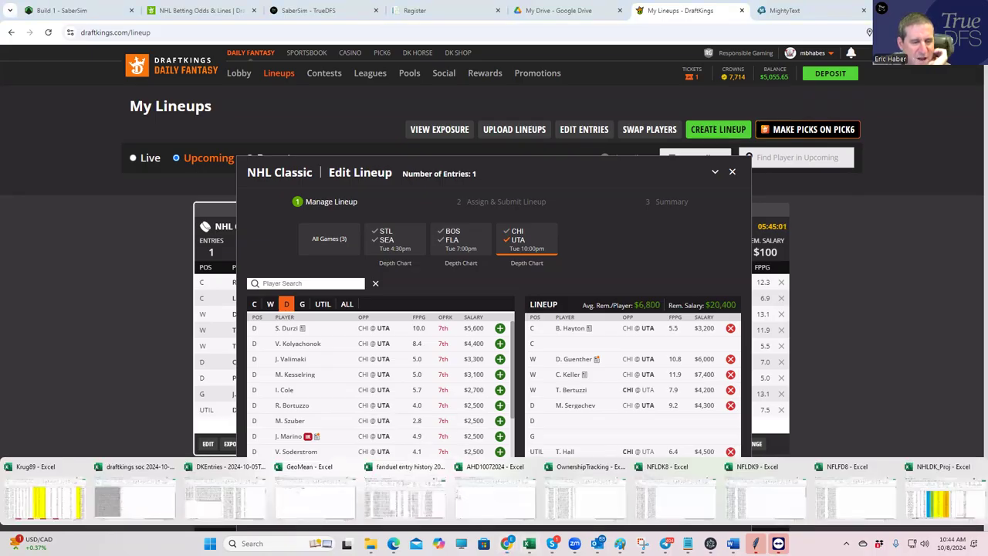
click(929, 499)
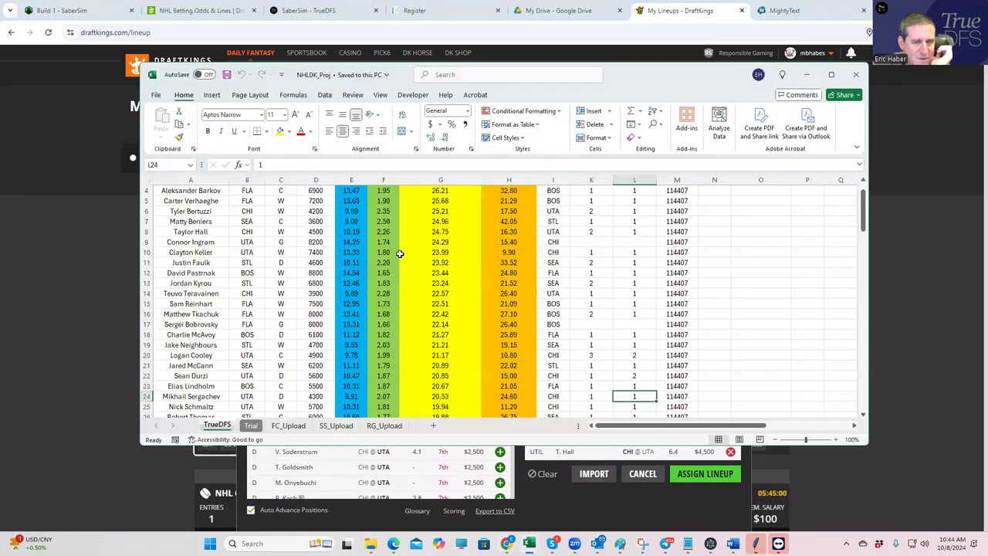
scroll(468, 248, up, 1)
click(306, 234)
click(278, 271)
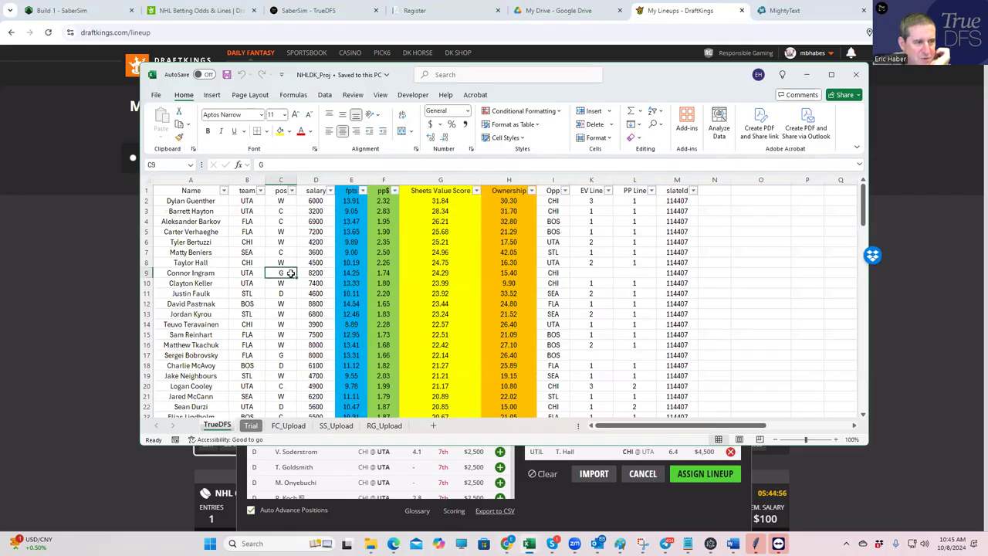
click(281, 356)
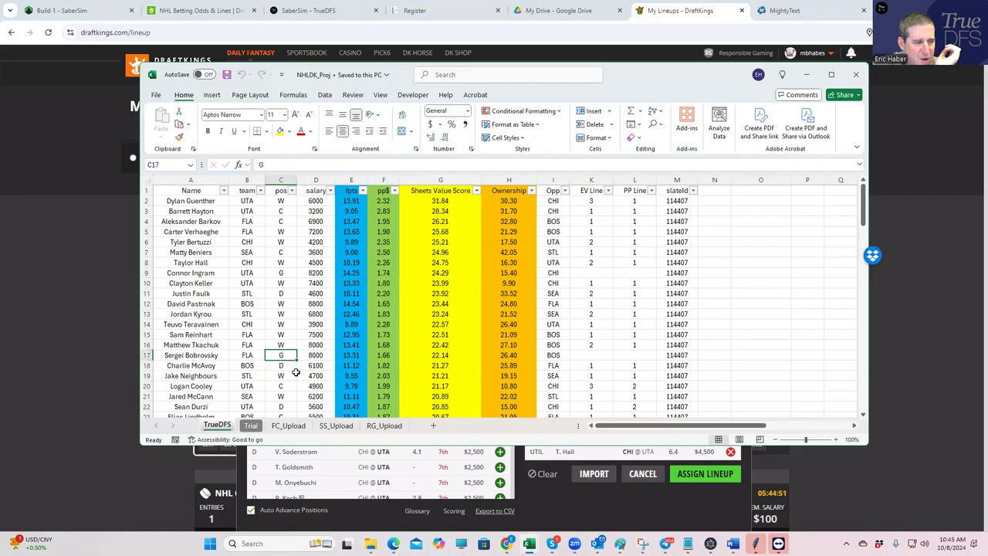
scroll(296, 372, down, 1)
scroll(296, 375, down, 1)
scroll(296, 376, down, 1)
click(283, 376)
click(315, 376)
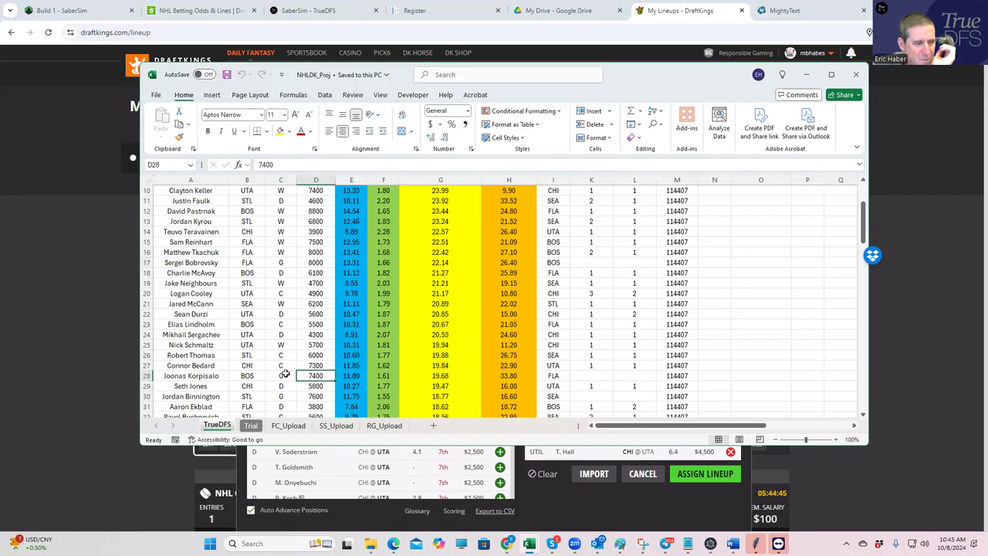
click(541, 373)
scroll(407, 342, up, 2)
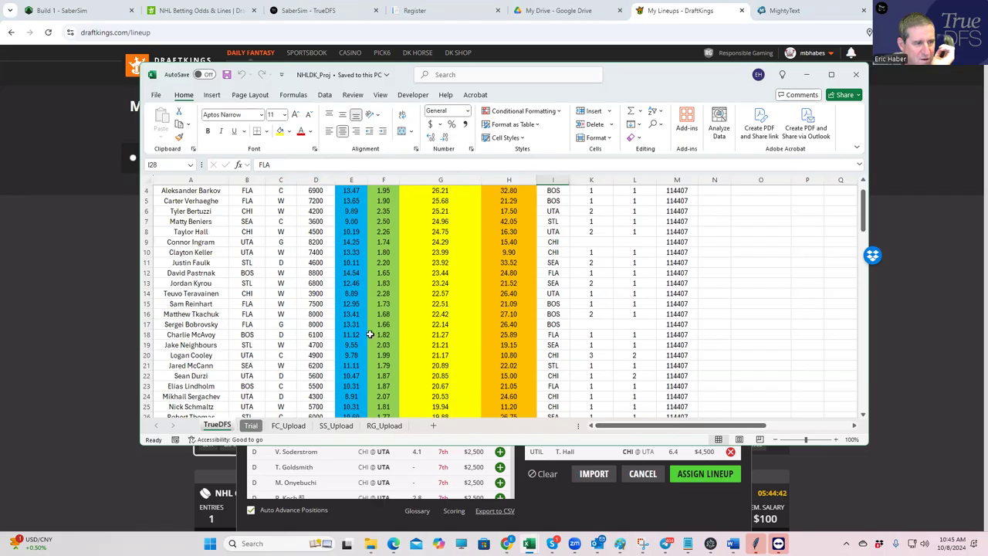
click(807, 75)
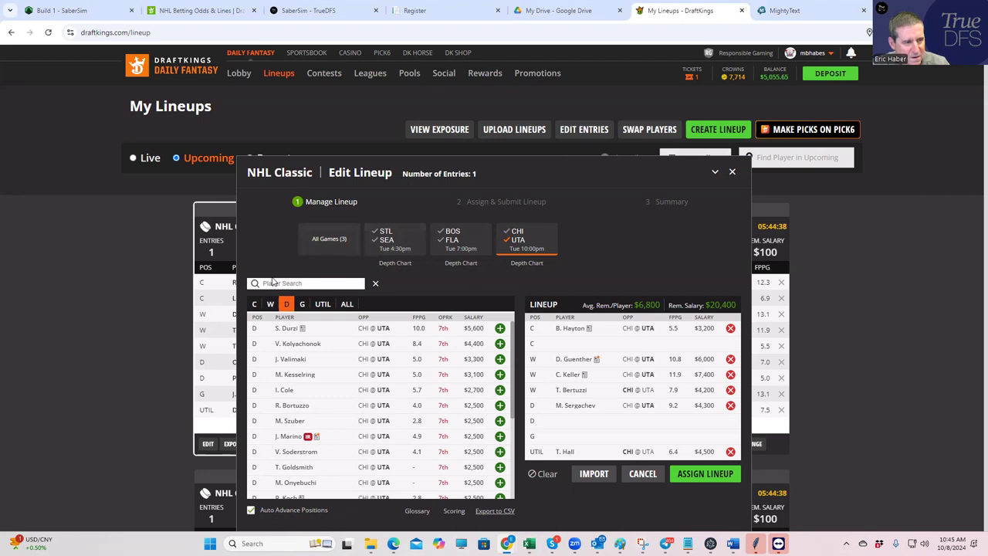
- Try to find a goalie by searching the Utah-only pool for "bob", and clear the search text
click(302, 304)
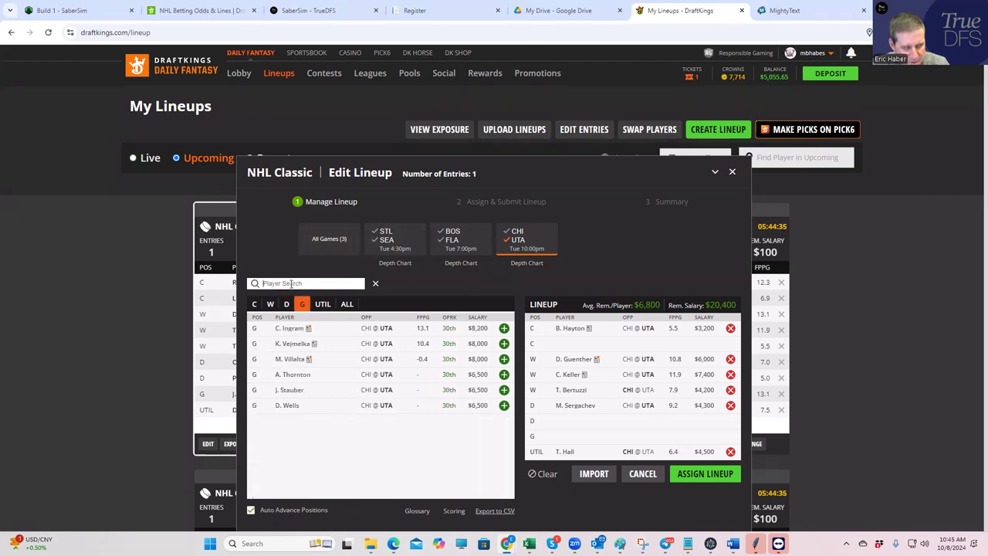
click(291, 283)
text(bob)
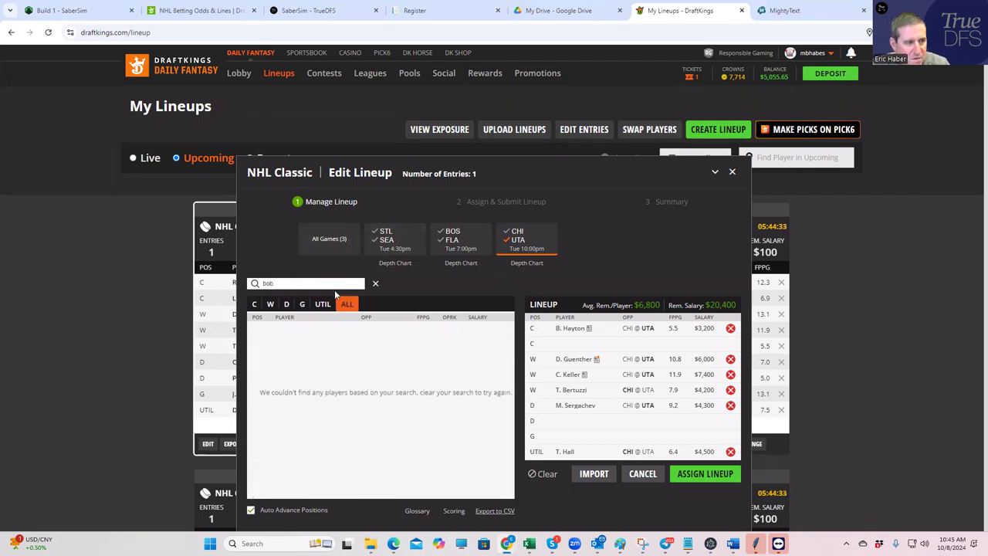
click(302, 305)
drag(288, 283, 234, 283)
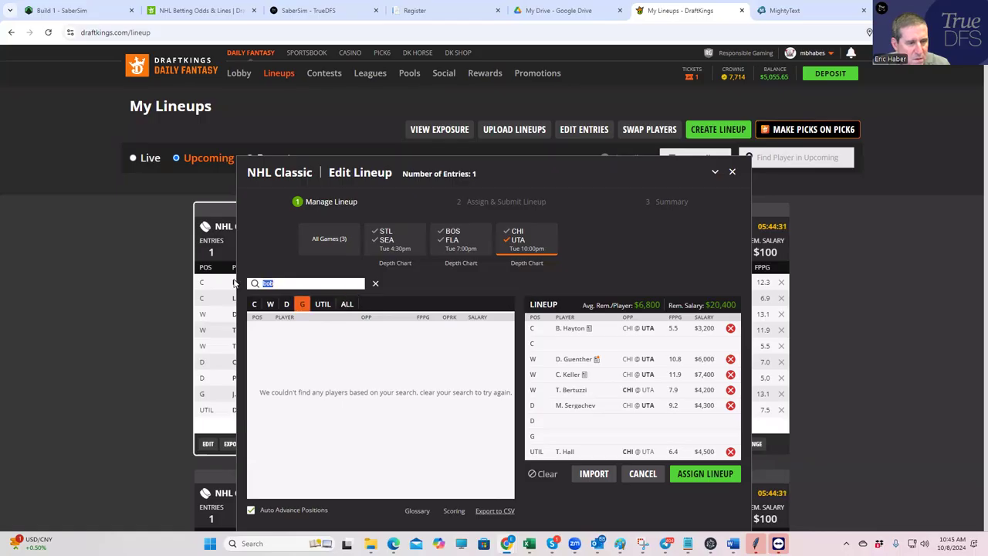
key(BackSpace)
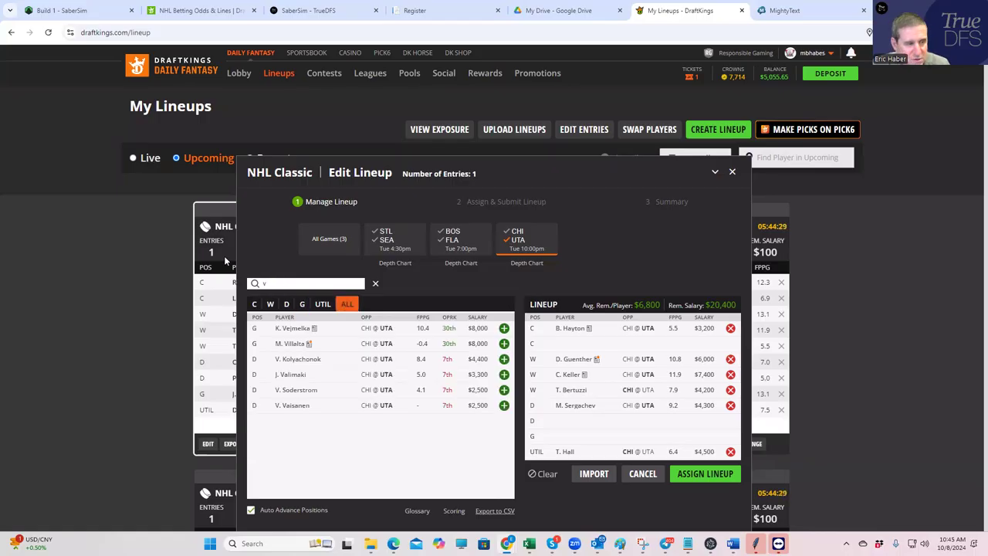
- Add goalie S. Bobrovsky to the lineup from Florida goalies matching "b", and remove the Florida team filter
text(b)
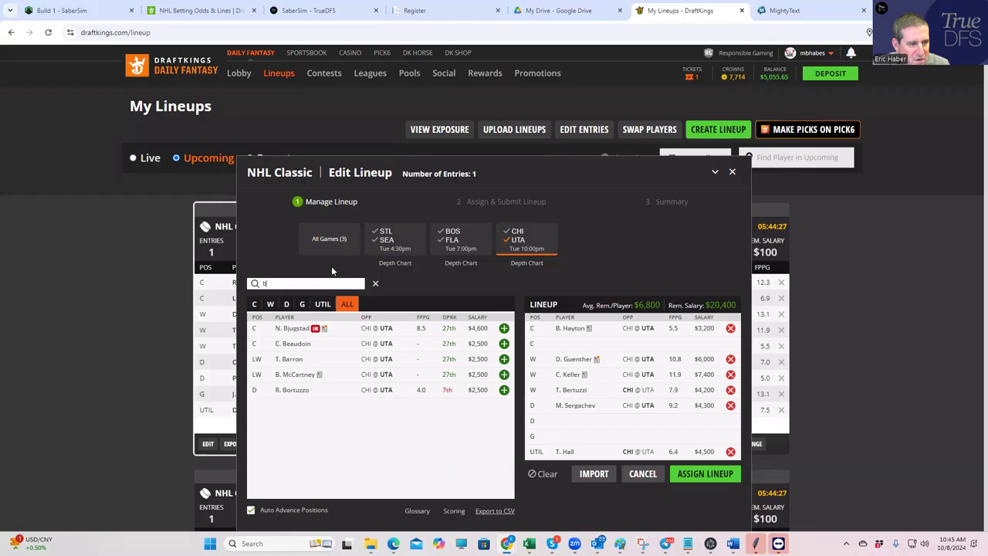
click(302, 304)
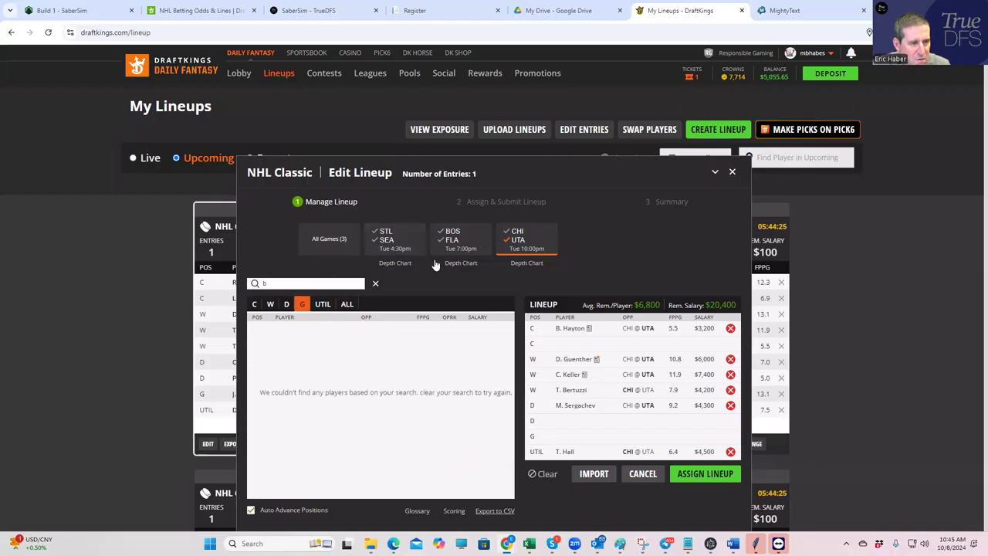
click(525, 240)
click(463, 239)
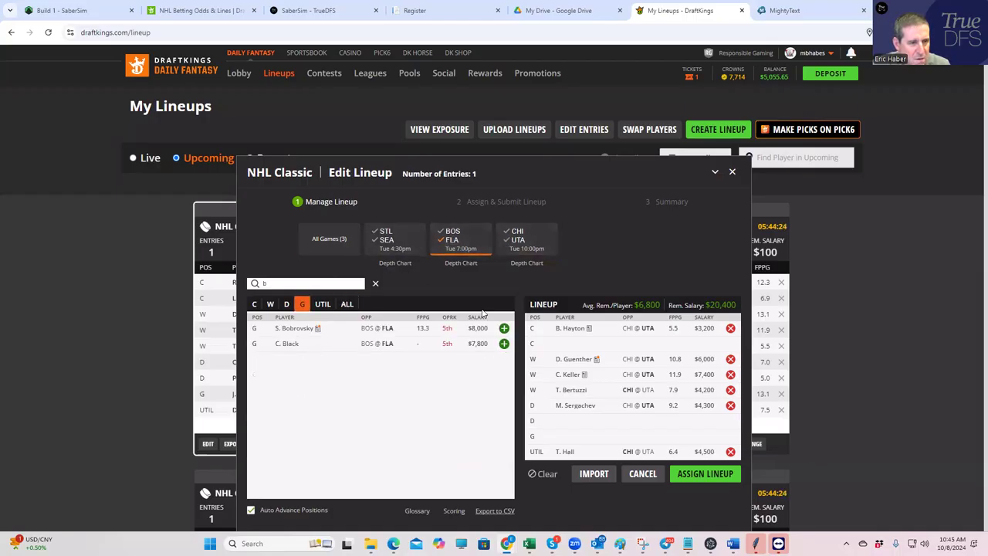
click(503, 328)
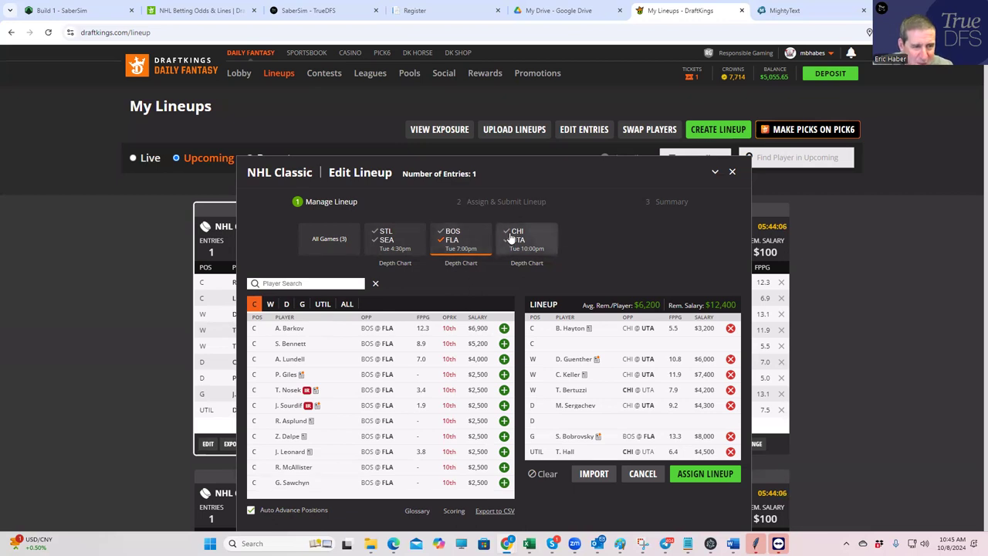
click(446, 241)
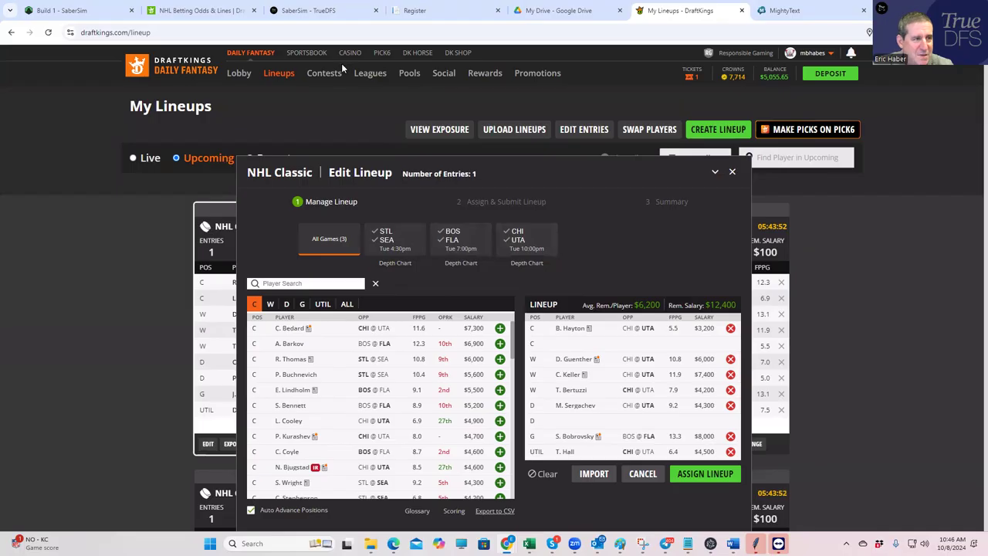
- Switch to SaberSim on TrueDFS and examine Build 1's player projections, the My Proj source options and the lineup count setting
click(308, 11)
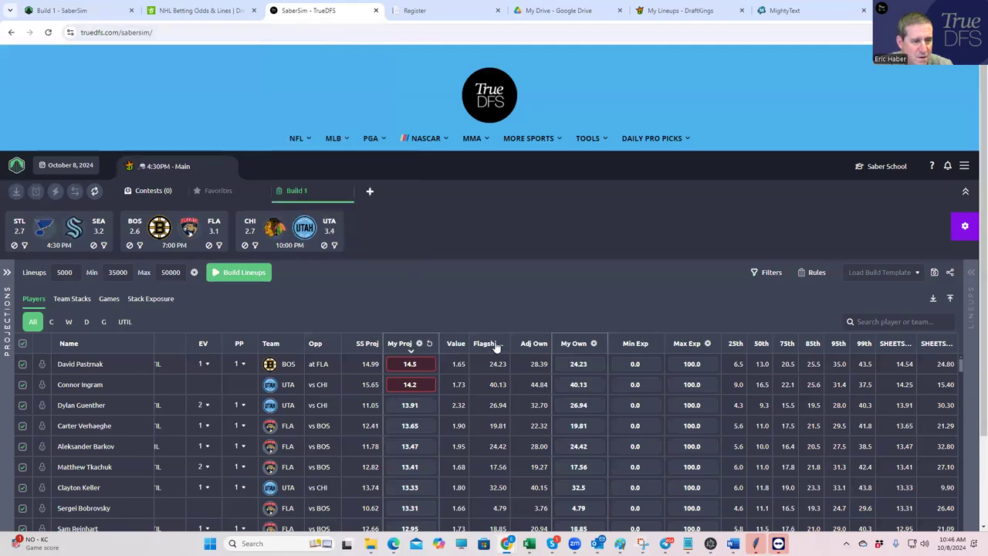
click(419, 344)
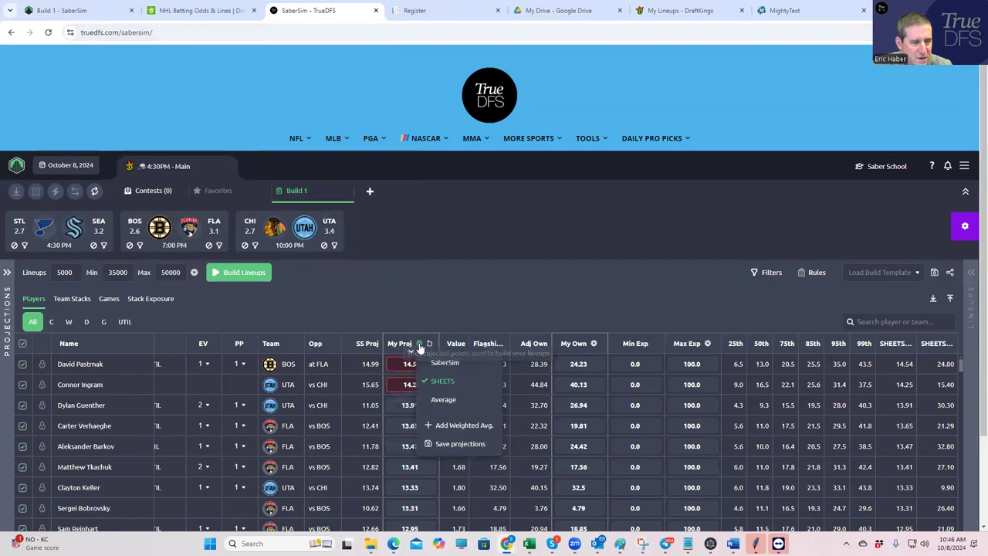
click(461, 298)
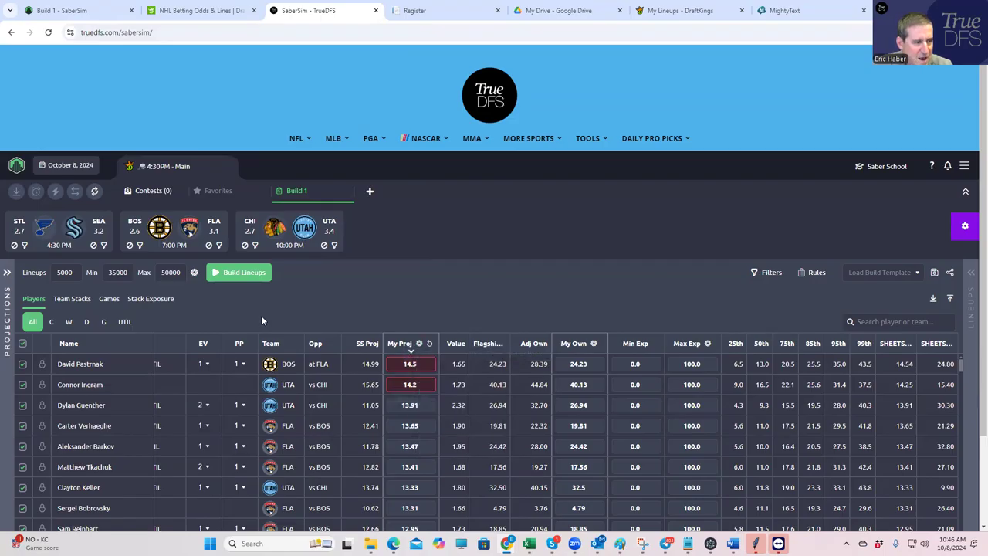
click(74, 272)
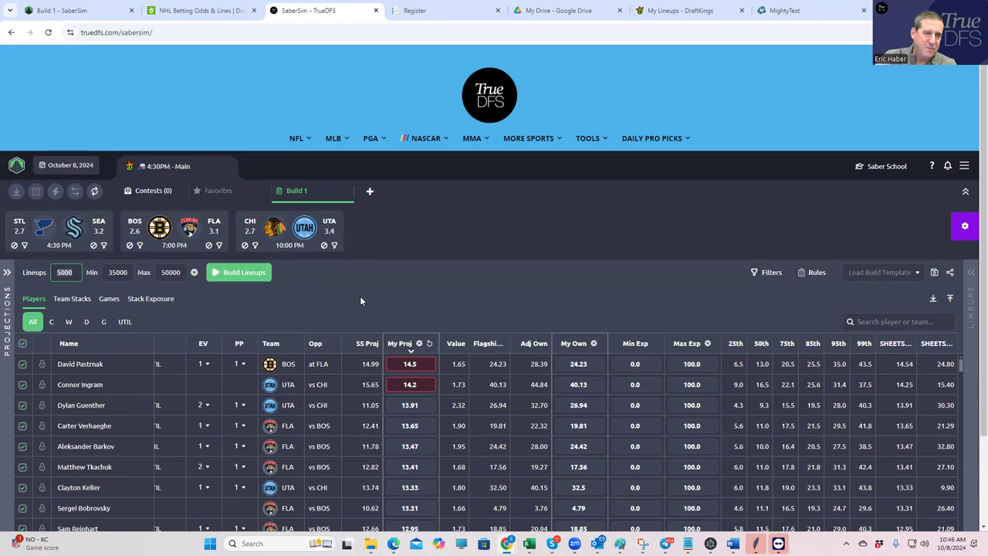
- In the SaberSim contests, download the DraftKings entries template and upload the newest DKEntries CSV as the slate's entries file
click(154, 193)
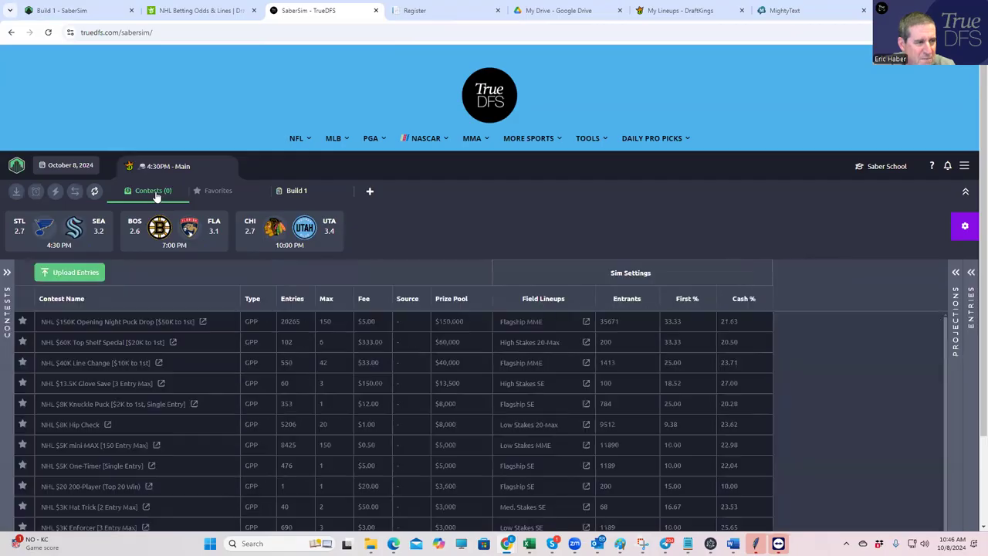
click(65, 275)
click(426, 307)
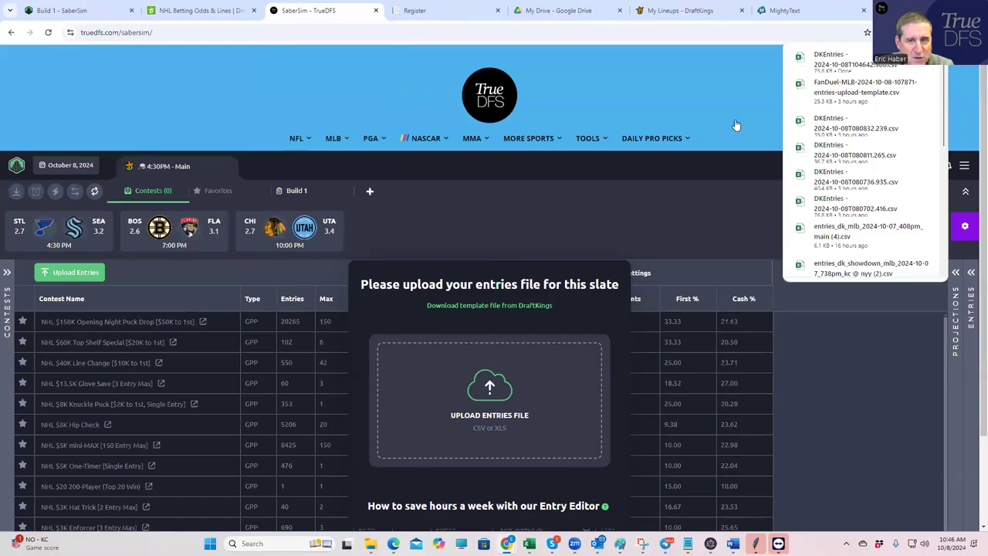
drag(849, 60, 489, 384)
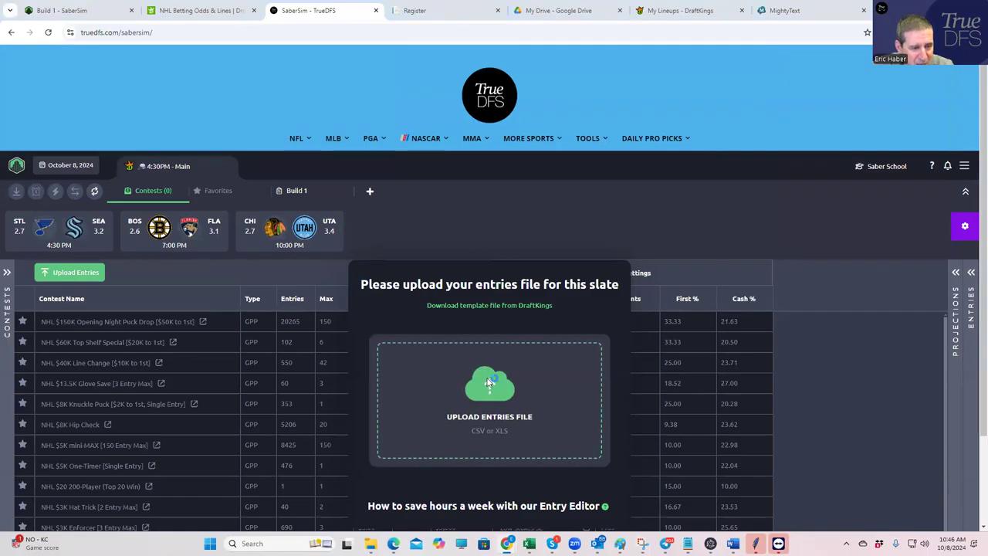